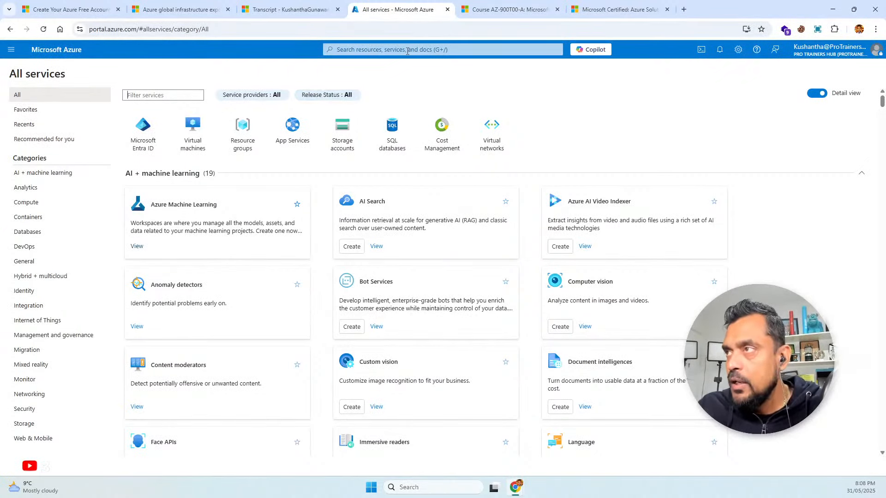
# Open the Subscriptions page through the portal's resource search
pyautogui.click(406, 49)
pyautogui.click(350, 97)
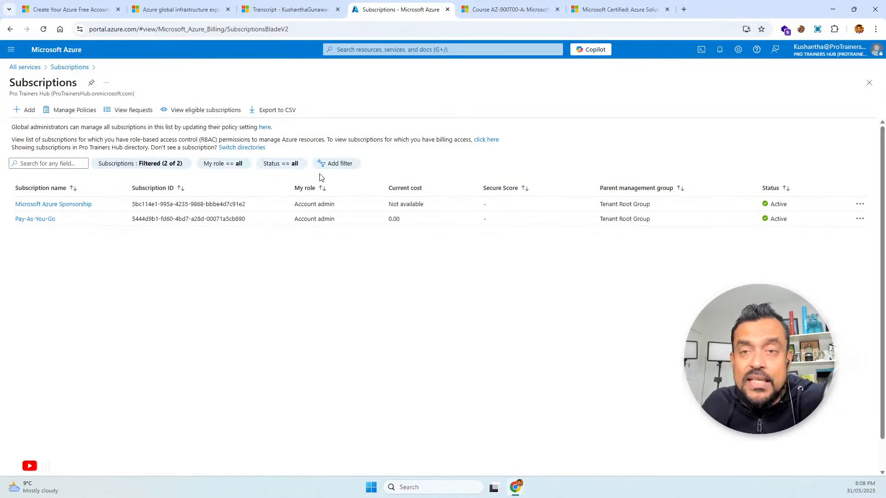
# Return to the All services page and look through the full list of service categories
pyautogui.click(11, 49)
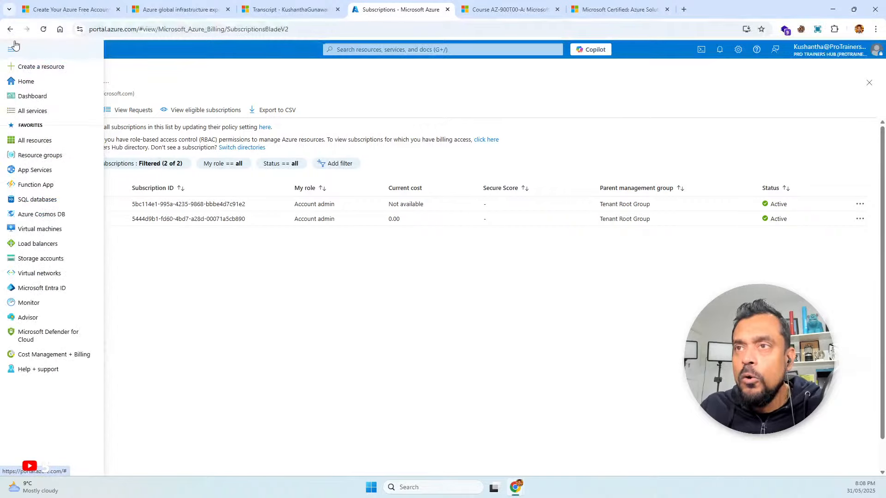
pyautogui.click(33, 113)
pyautogui.scroll(-3, 259, 321)
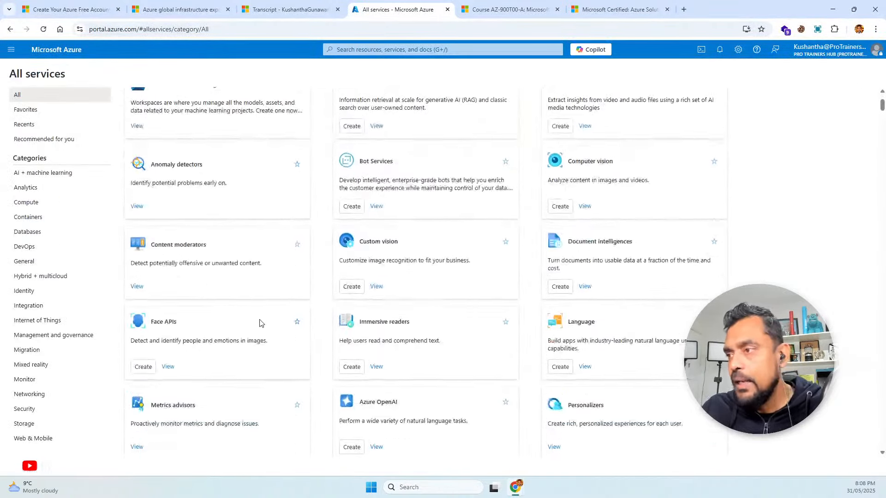
pyautogui.scroll(-15, 260, 323)
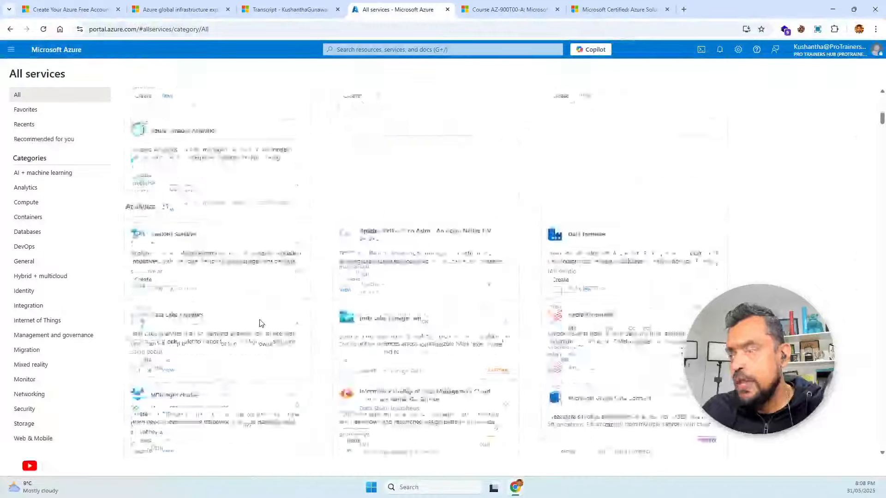
pyautogui.scroll(15, 260, 323)
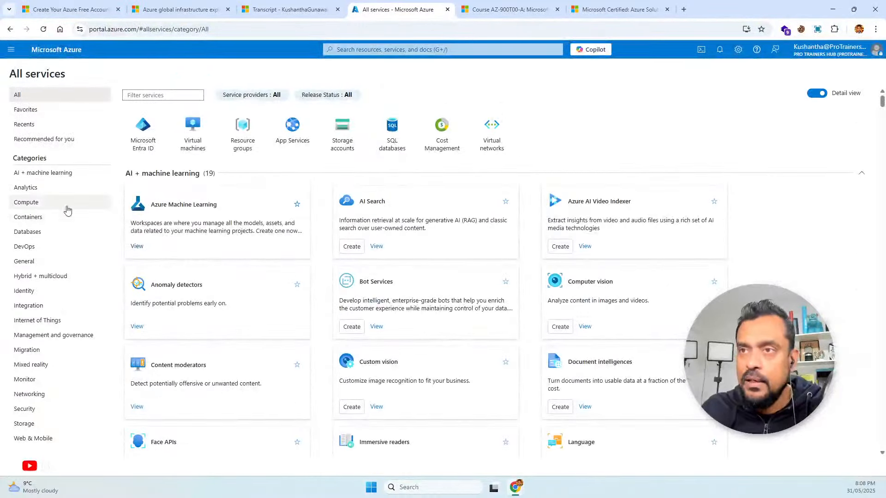
# Filter the services to the Compute category and look through its offerings
pyautogui.click(34, 203)
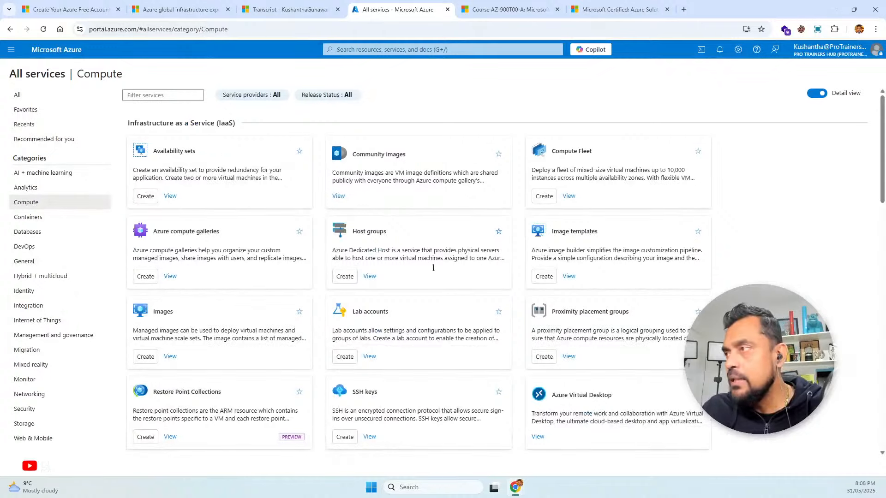
pyautogui.scroll(-1, 433, 268)
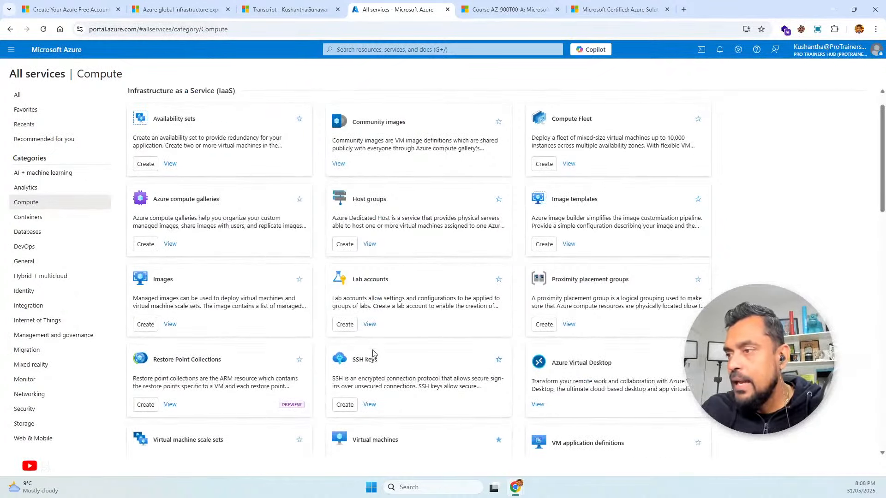
pyautogui.scroll(-3, 408, 374)
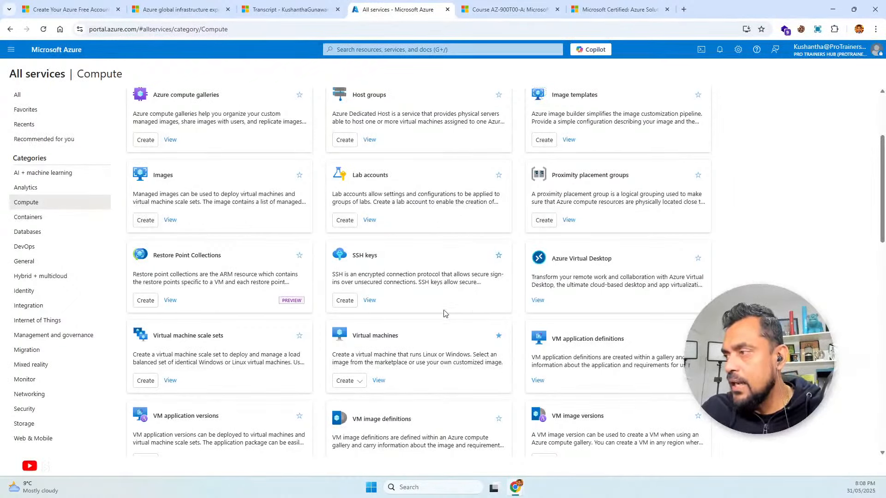
pyautogui.scroll(-1, 444, 311)
pyautogui.scroll(2, 444, 311)
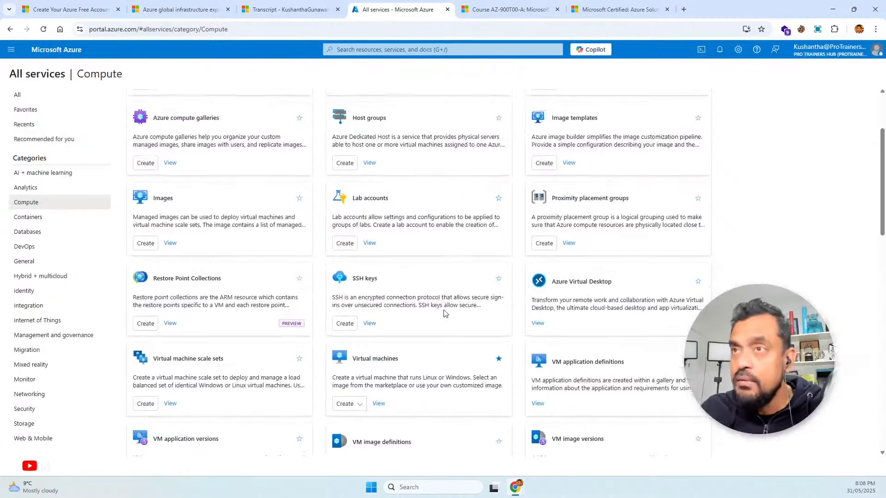
# Add Azure Virtual Desktop to the favorites and move it above All resources in the favorites list
pyautogui.click(12, 50)
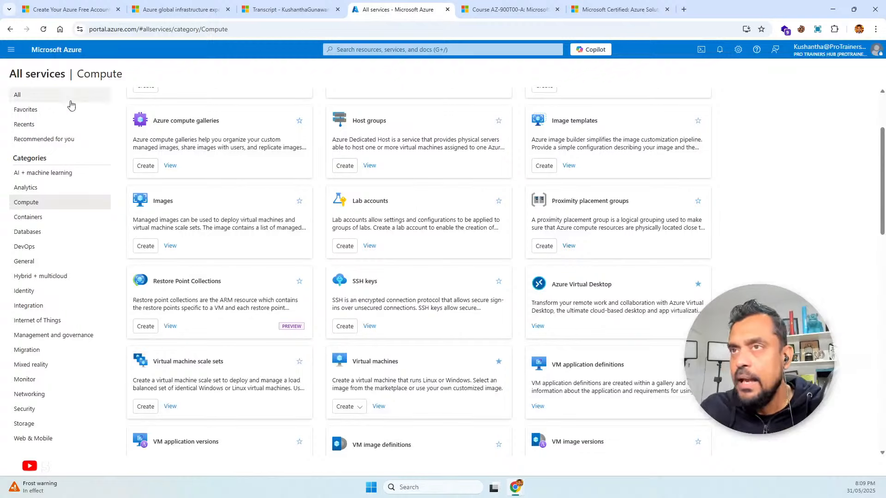
pyautogui.click(11, 49)
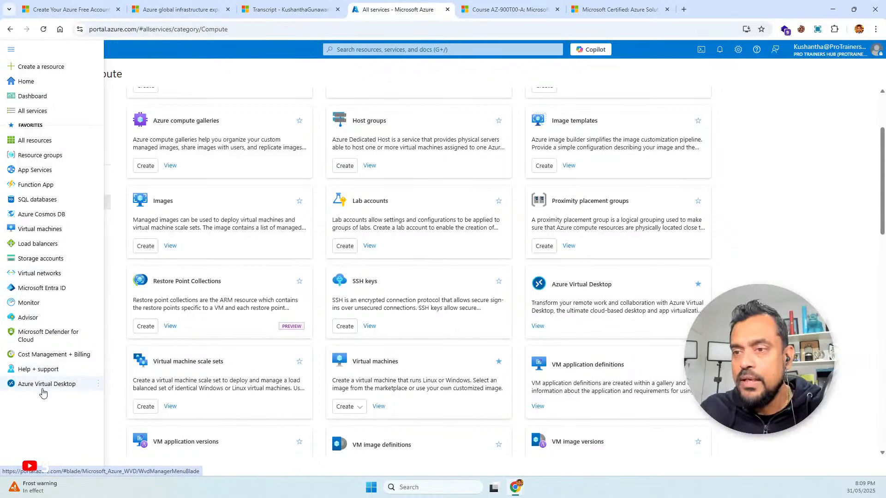
pyautogui.moveTo(89, 387)
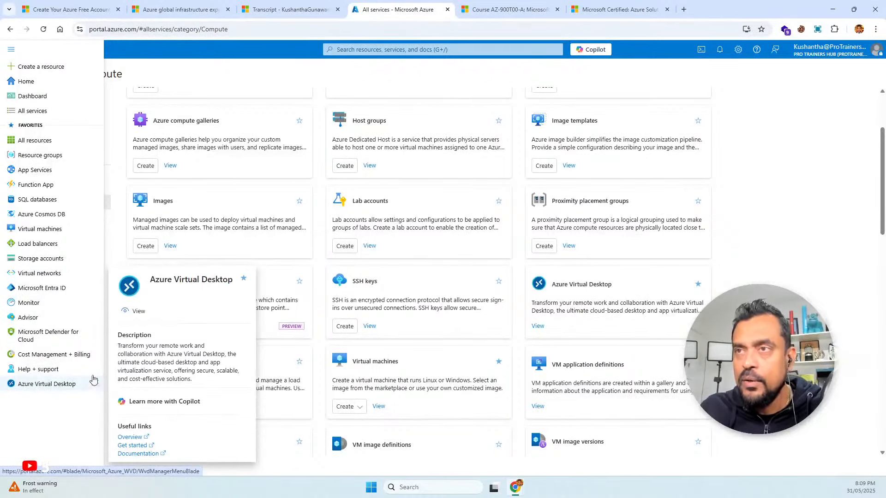
pyautogui.moveTo(76, 165); pyautogui.dragTo(83, 142)
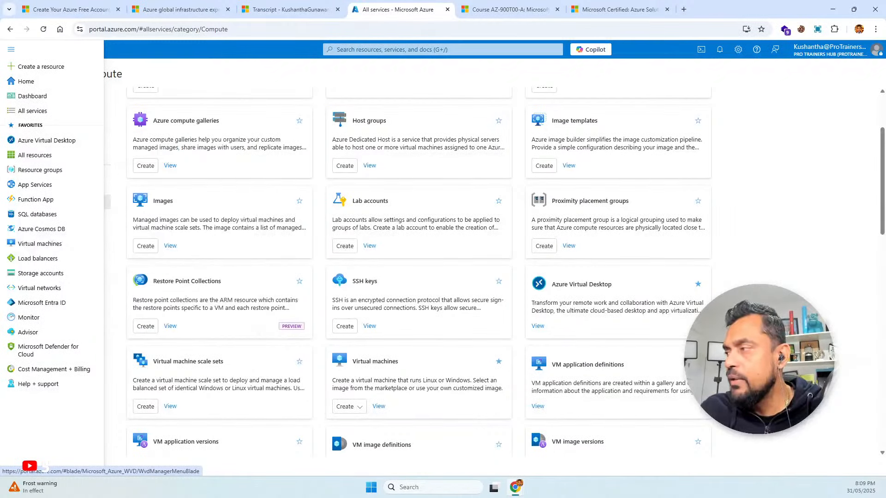
# Remove Azure Virtual Desktop from the favorites and check the favorites list in the portal menu
pyautogui.click(700, 285)
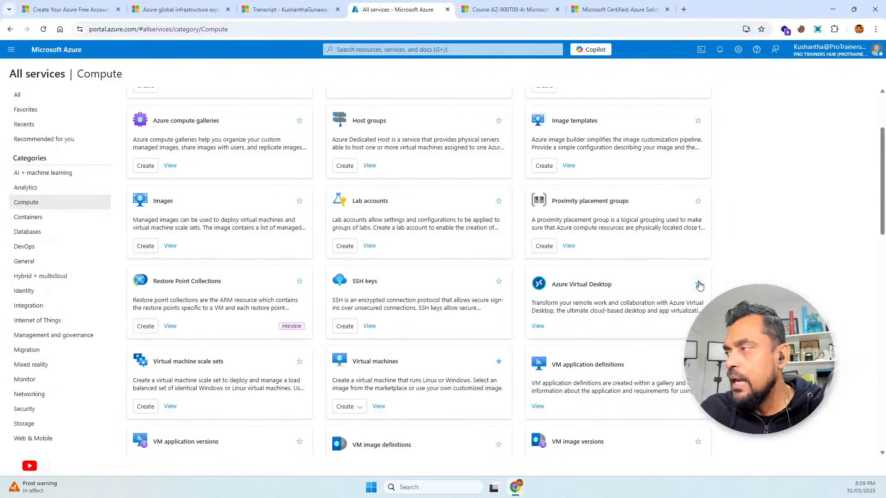
pyautogui.click(11, 49)
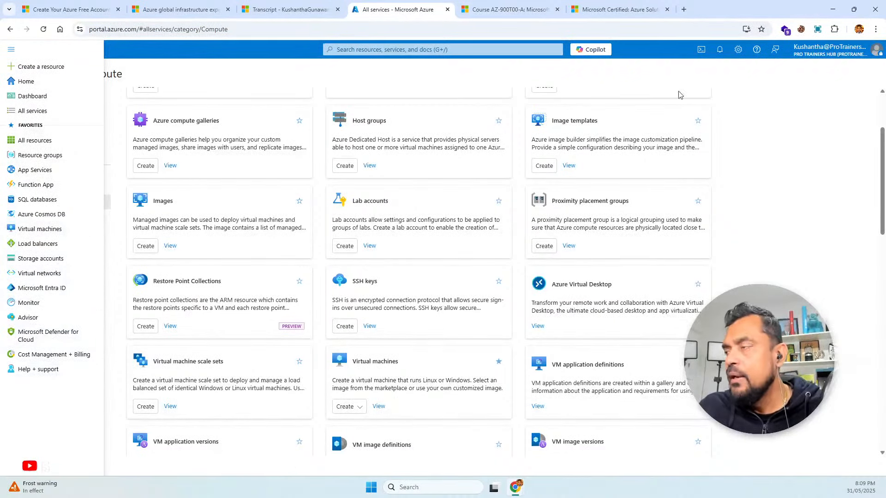
pyautogui.click(749, 193)
pyautogui.scroll(2, 749, 193)
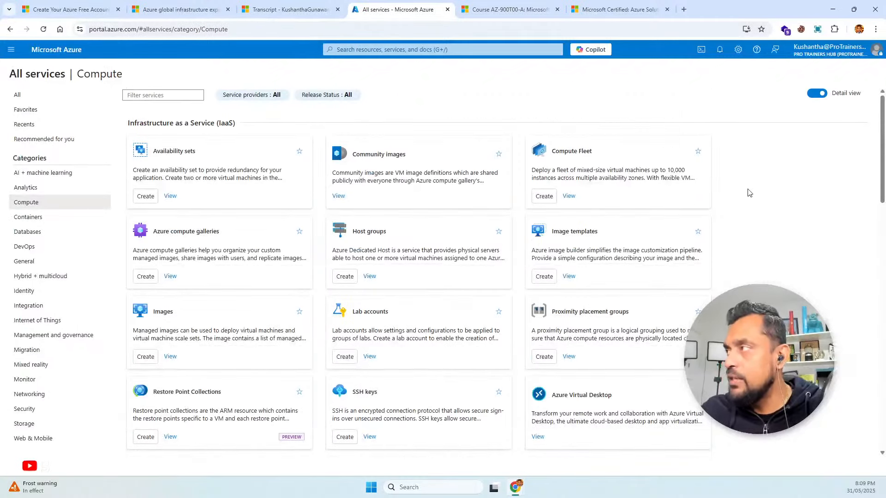
# Open the portal's appearance settings and apply the Dark theme
pyautogui.click(739, 50)
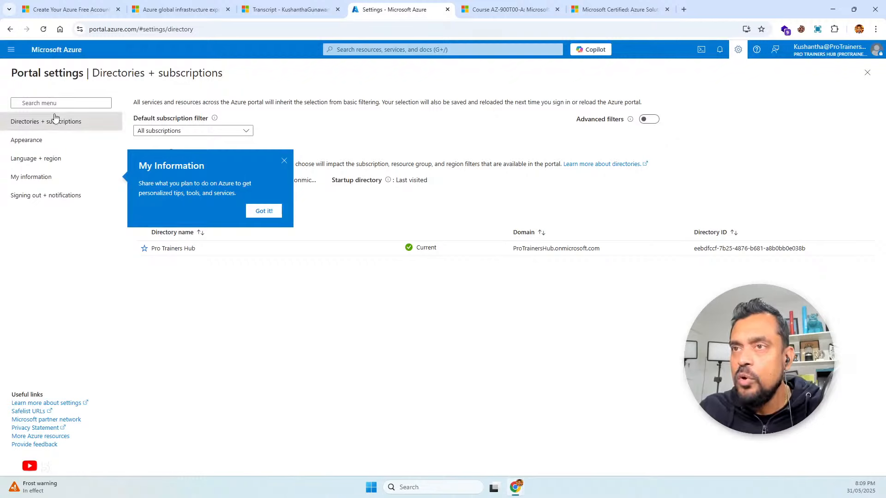
pyautogui.click(27, 145)
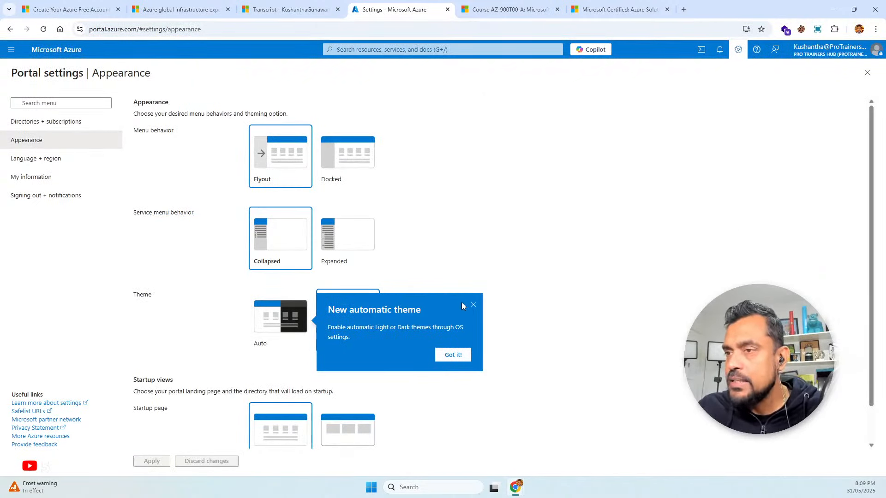
pyautogui.click(474, 305)
pyautogui.click(406, 320)
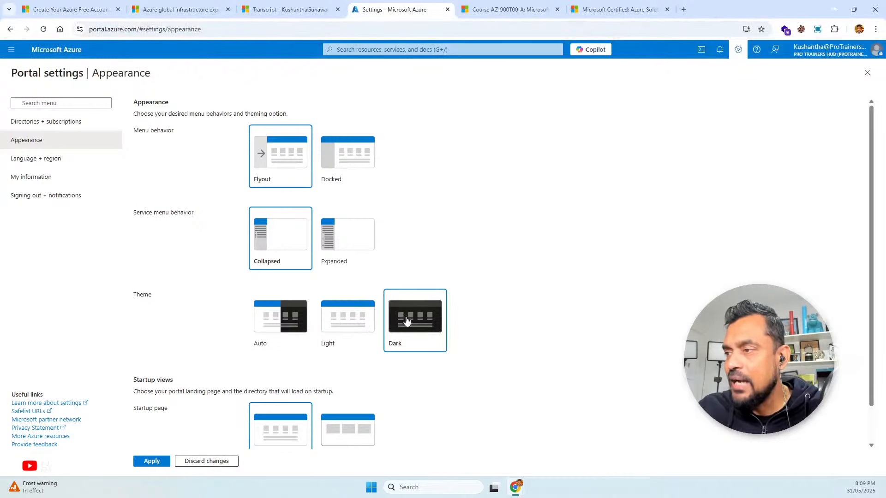
pyautogui.click(146, 464)
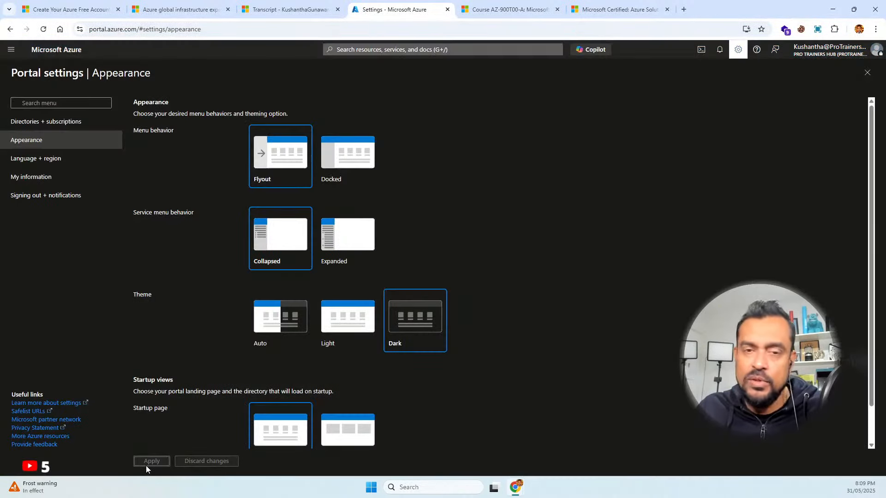
# Apply the Auto theme to the portal and check how the portal menu opens
pyautogui.click(277, 336)
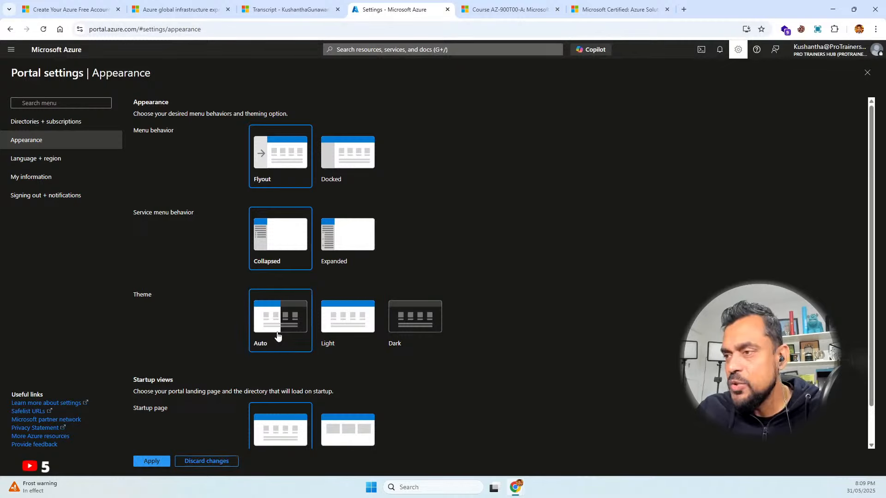
pyautogui.click(159, 463)
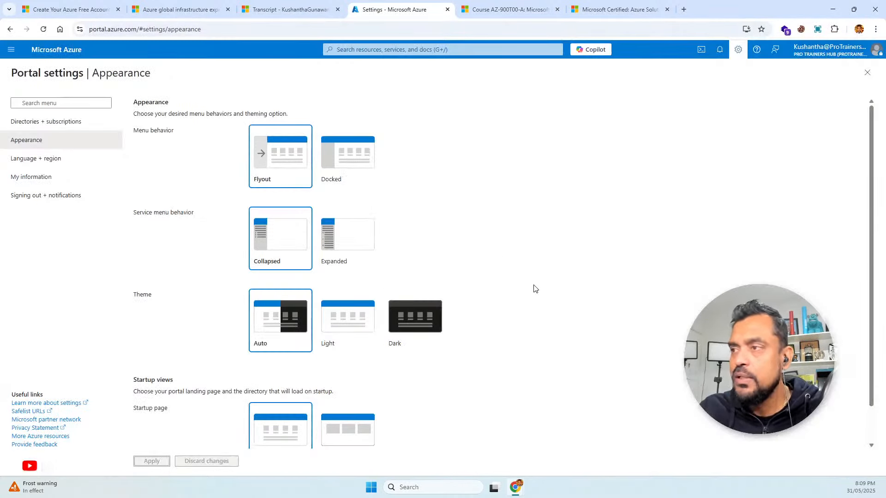
pyautogui.click(11, 49)
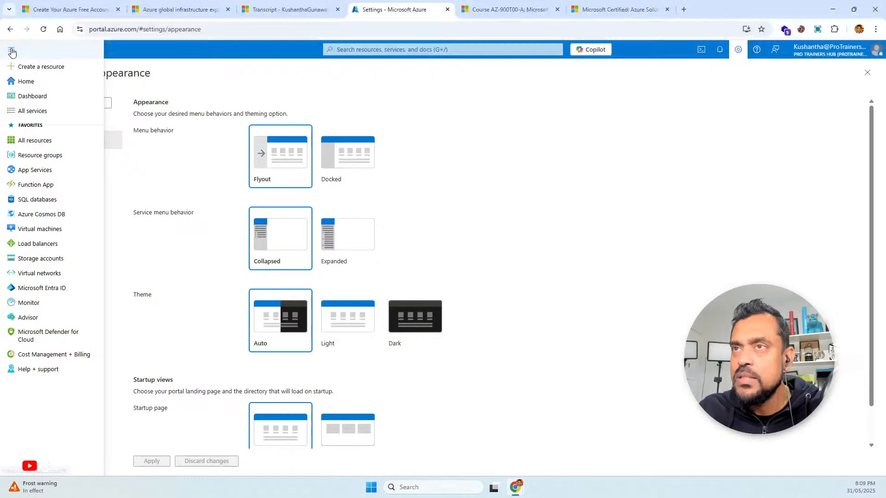
pyautogui.click(152, 77)
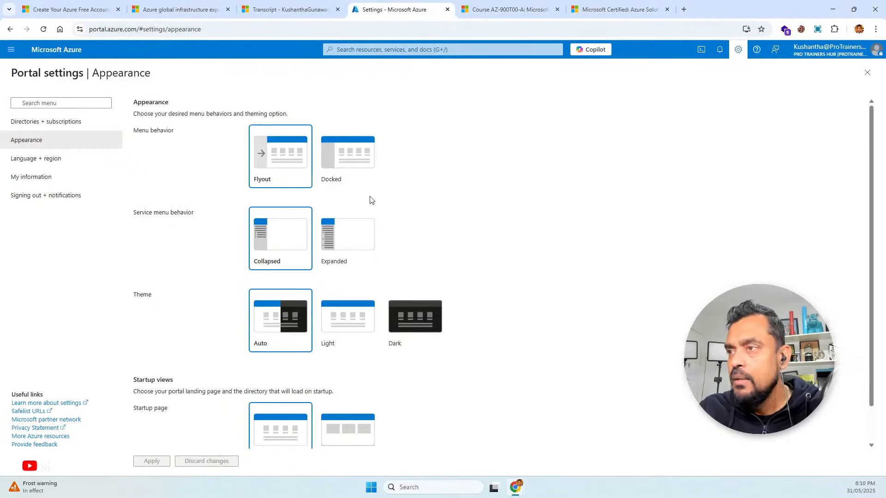
# Set the service menu behavior to Expanded and the menu behavior to Docked, applying each change
pyautogui.click(339, 240)
pyautogui.click(161, 460)
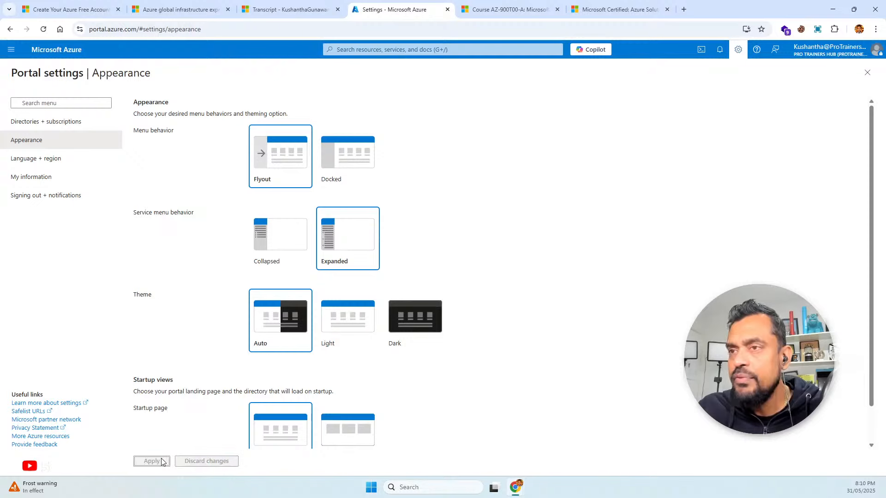
pyautogui.click(343, 159)
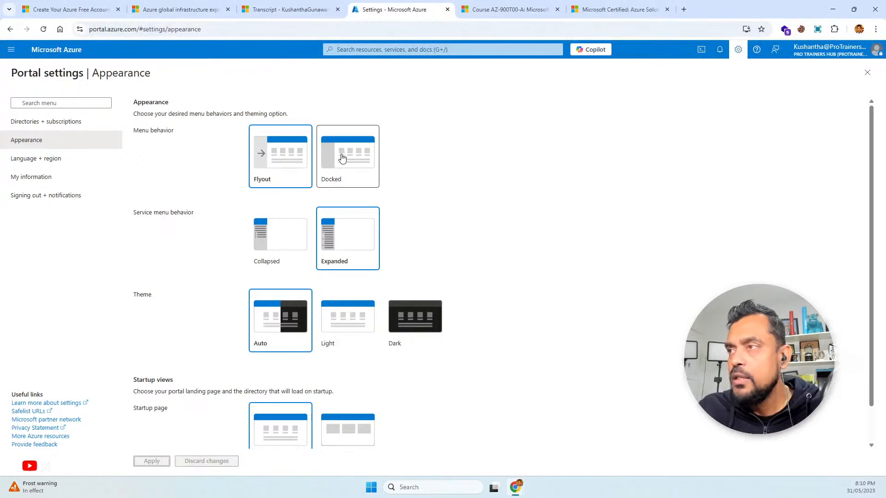
pyautogui.click(151, 461)
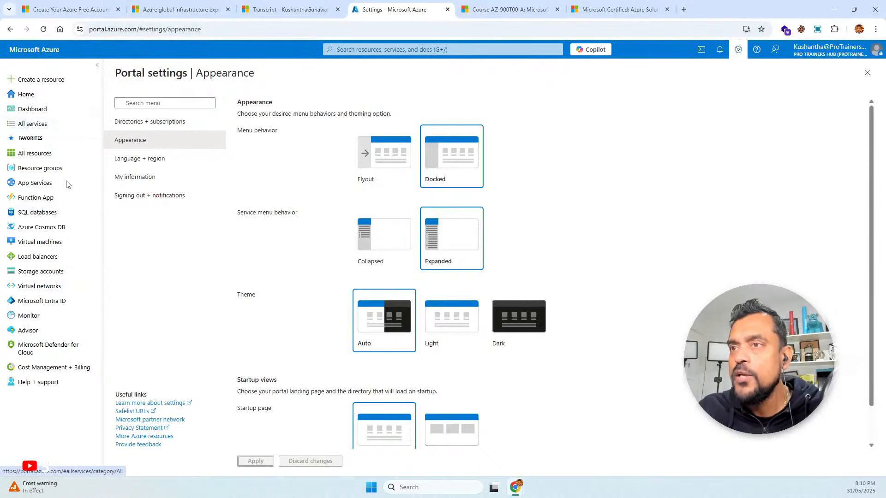
# Set the service menu behavior to Collapsed, minimize the docked portal menu, and apply the Flyout menu behavior
pyautogui.click(371, 255)
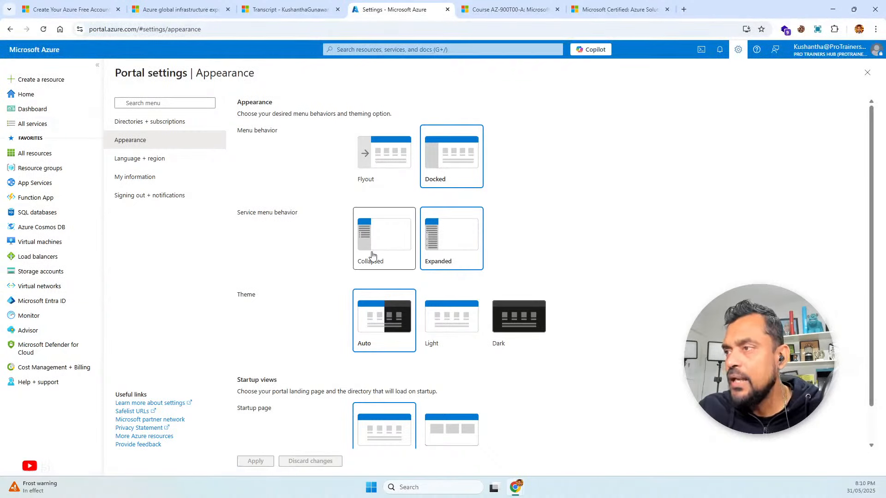
pyautogui.click(250, 463)
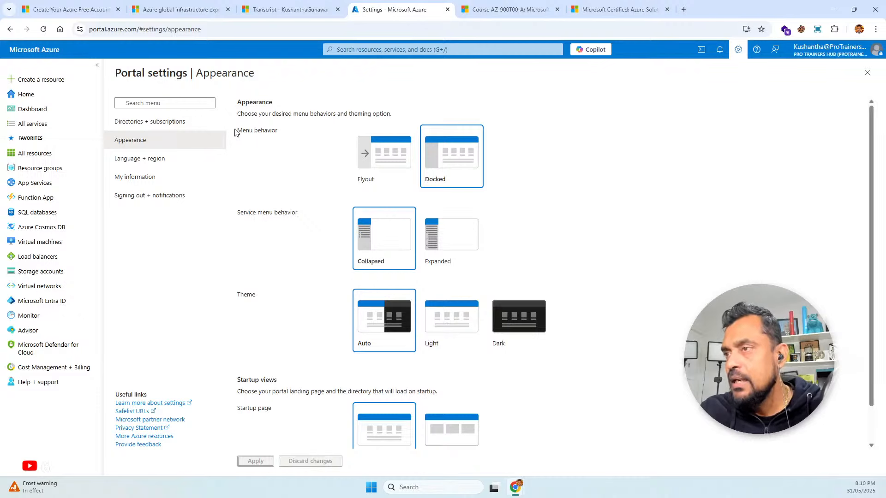
pyautogui.click(97, 65)
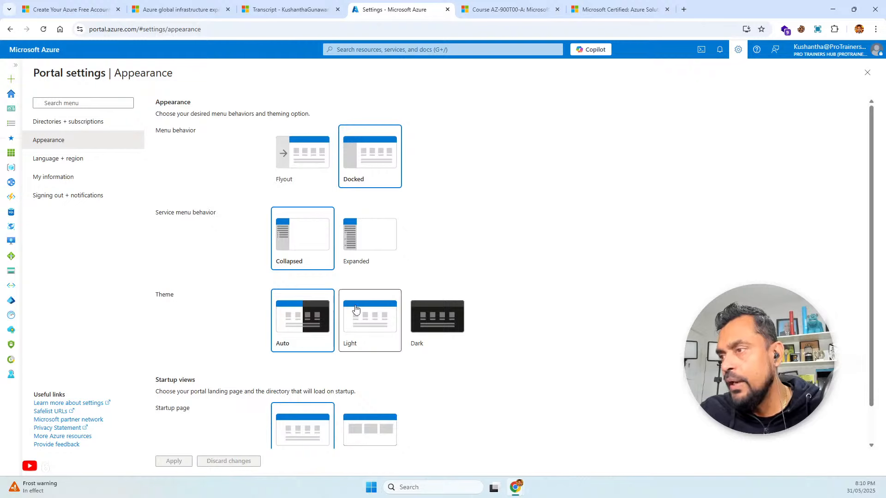
pyautogui.click(318, 177)
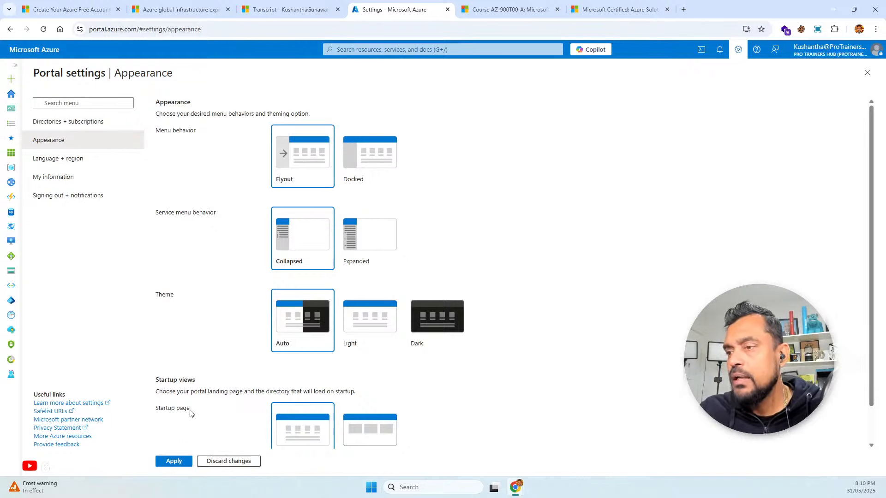
pyautogui.click(174, 463)
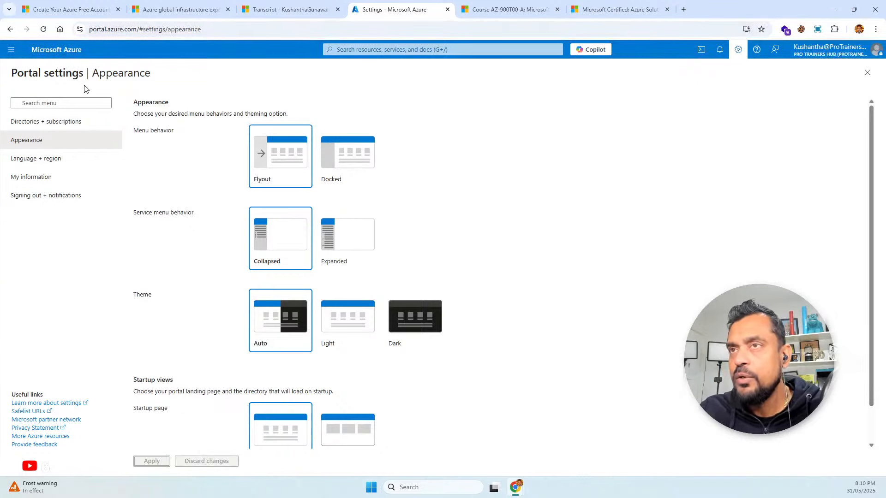
# Check the flyout behavior of the portal menu and look over the remaining appearance and startup view settings
pyautogui.click(12, 50)
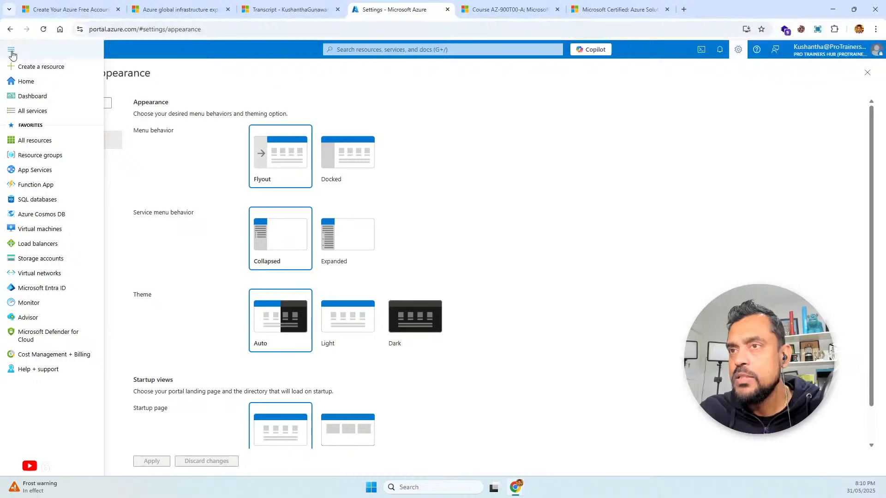
pyautogui.click(206, 78)
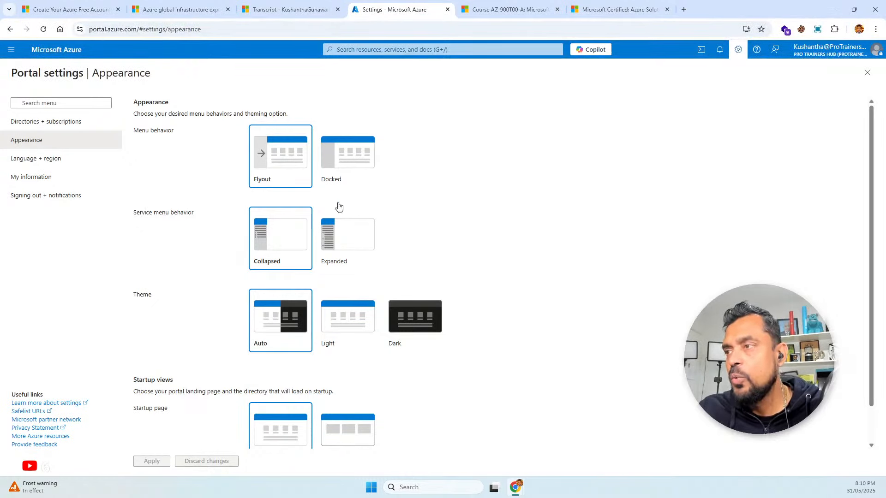
pyautogui.scroll(-1, 433, 232)
pyautogui.scroll(1, 434, 231)
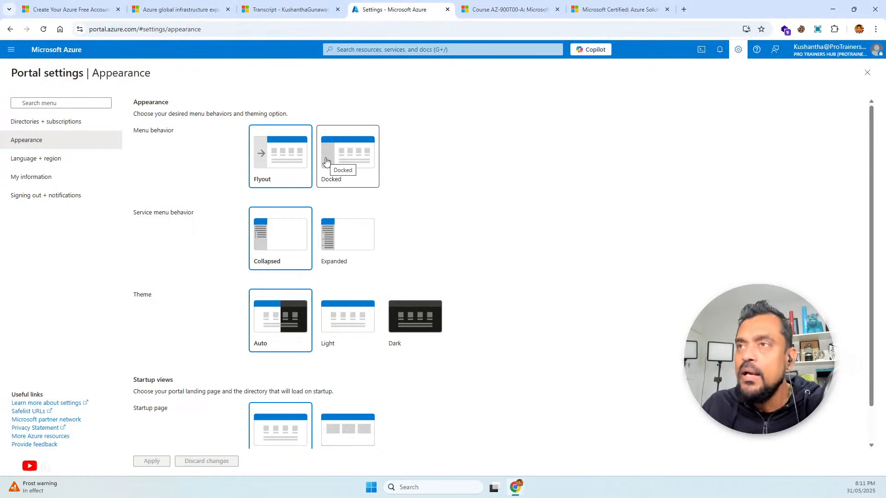
# Open the Subscriptions page from the recent services in the portal search
pyautogui.click(409, 49)
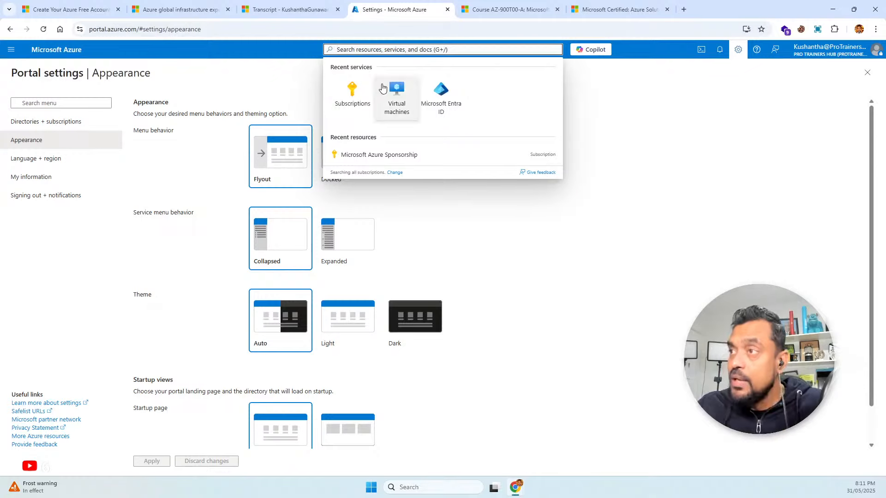
pyautogui.click(354, 92)
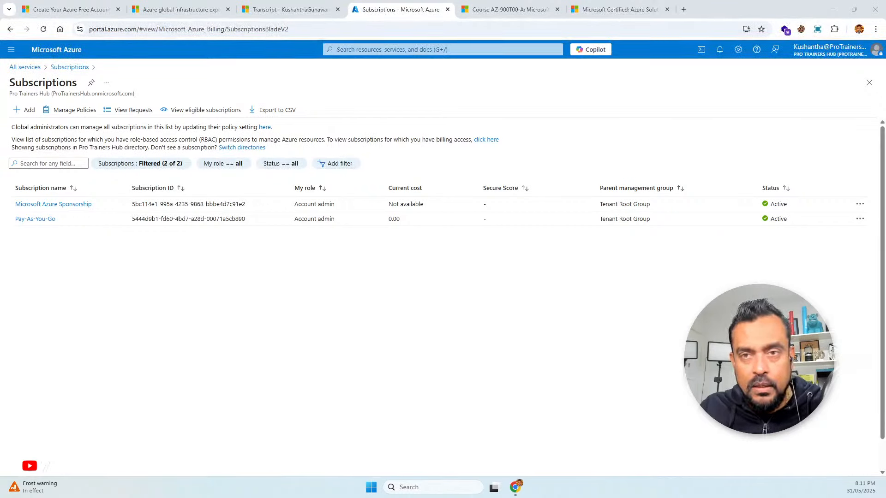
# Bring in the browser window showing Microsoft 365 Copilot, maximize it, and open portal.azure.com in a new tab
pyautogui.moveTo(0, 398); pyautogui.dragTo(403, 117)
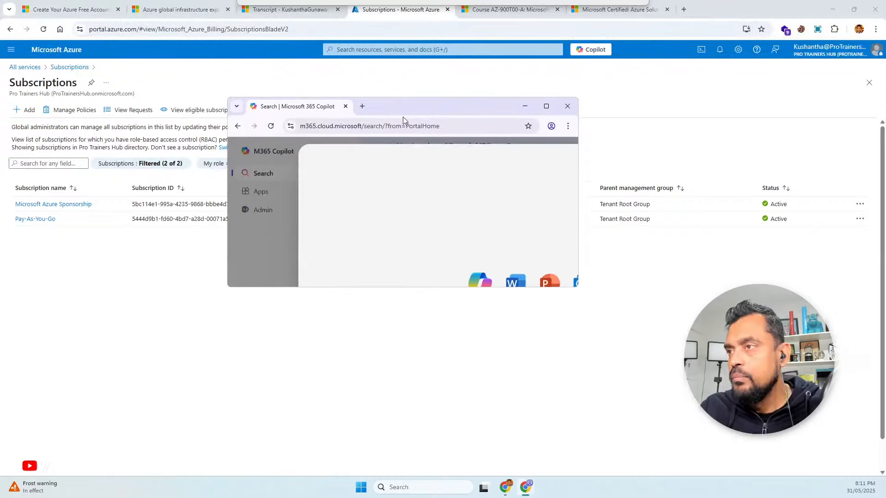
pyautogui.click(507, 166)
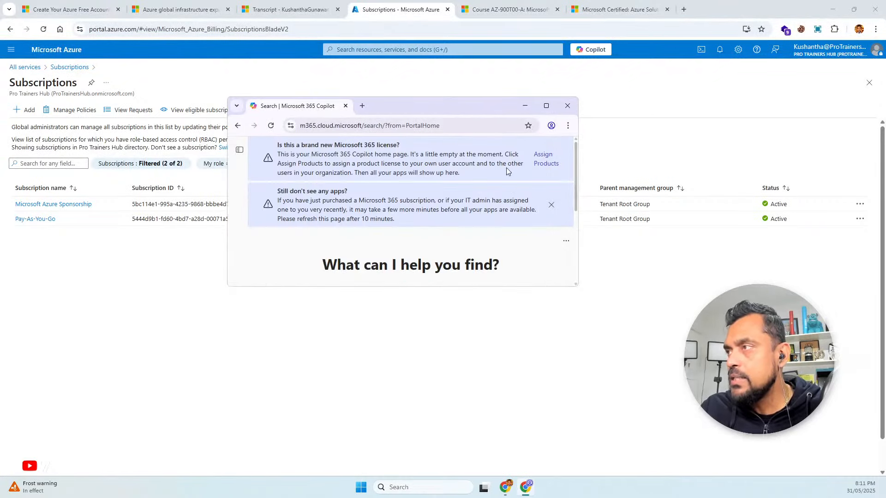
pyautogui.click(546, 106)
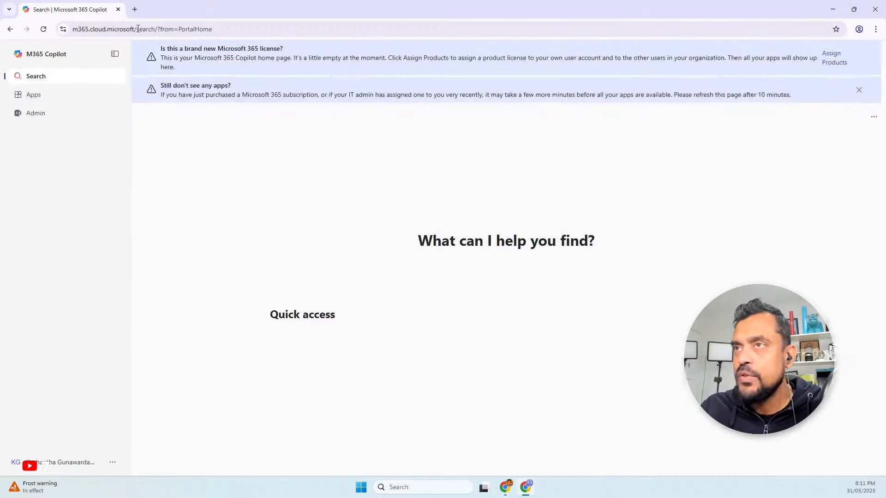
pyautogui.click(135, 9)
pyautogui.write('por')
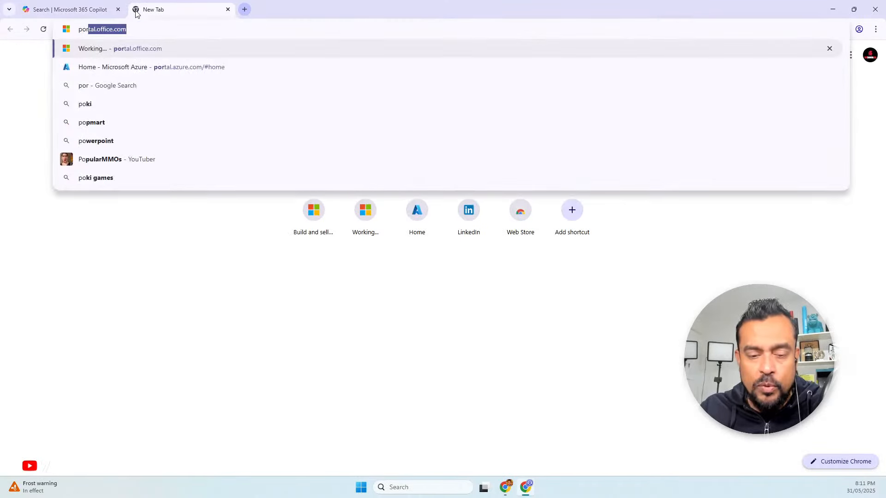
pyautogui.write('tal.azure.com')
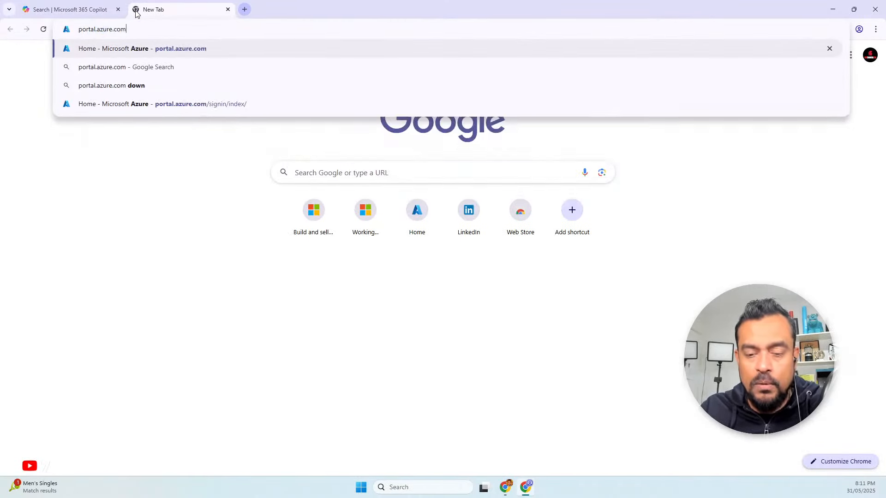
pyautogui.press('Return')
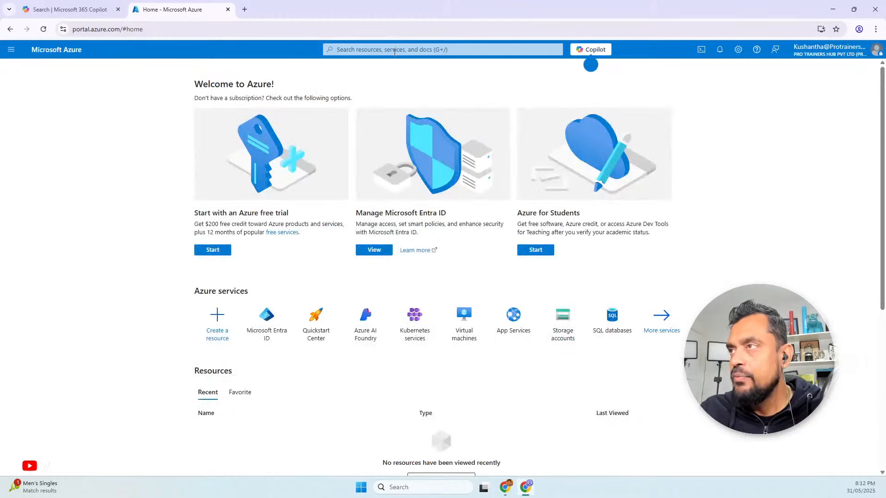
# Search this account's portal for the Subscriptions service and open its page
pyautogui.click(395, 50)
pyautogui.write('subvs')
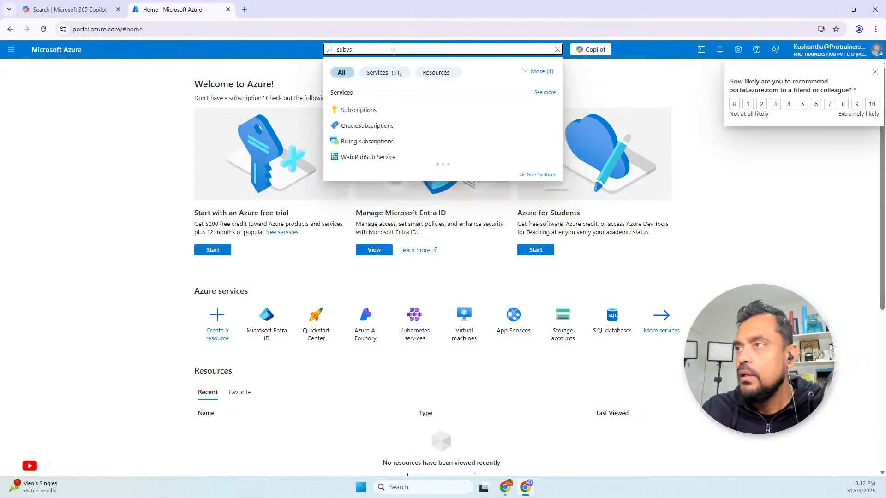
pyautogui.click(368, 110)
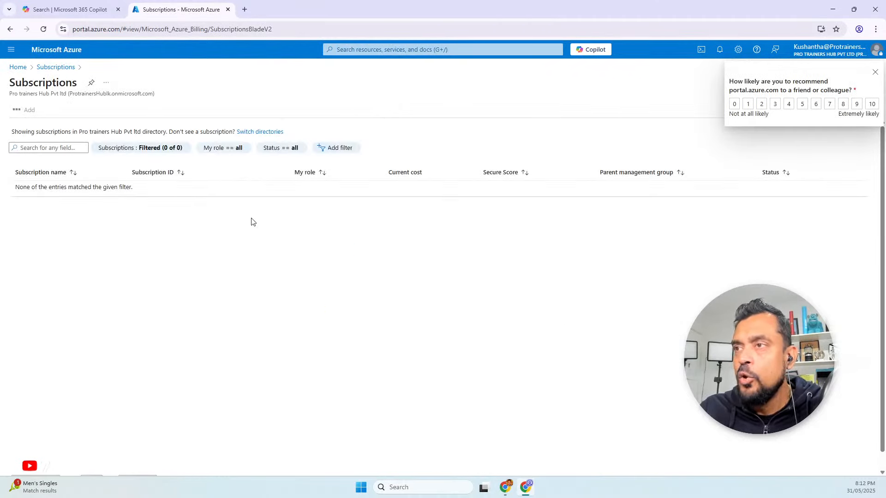
# Compare the subscription lists of the two directories by moving the second browser window aside from the first
pyautogui.moveTo(456, 16); pyautogui.dragTo(431, 87)
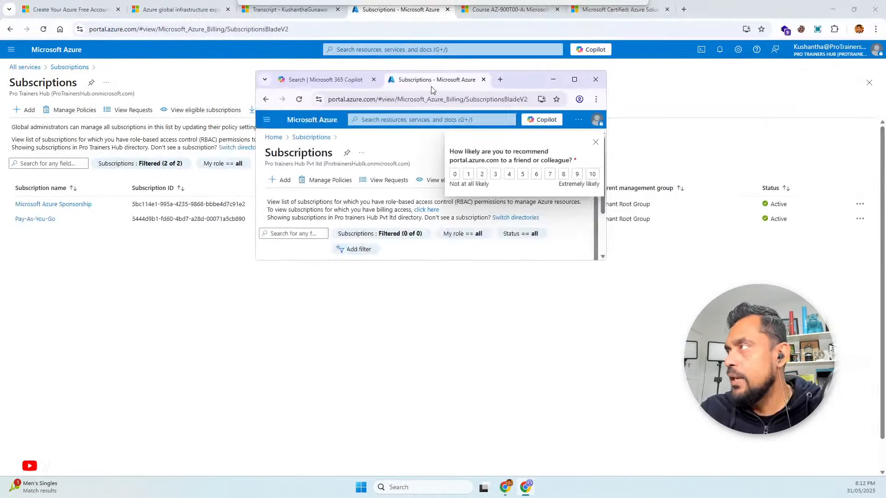
pyautogui.click(572, 79)
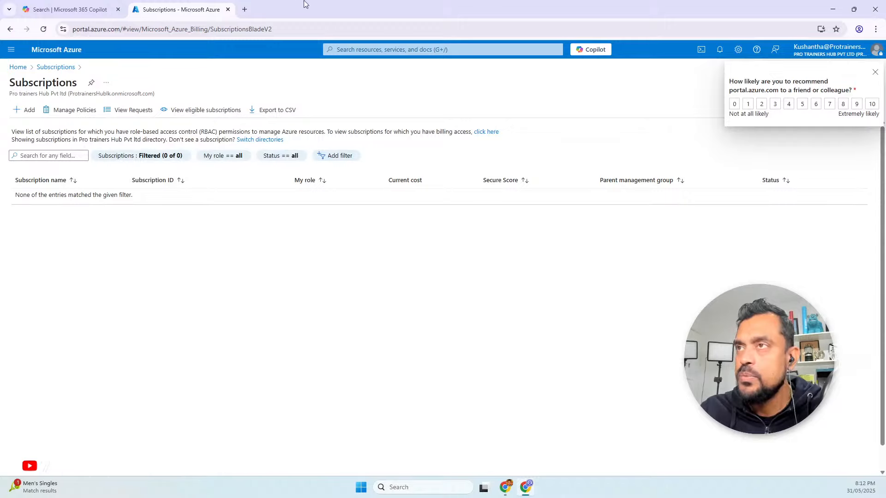
pyautogui.doubleClick(779, 11)
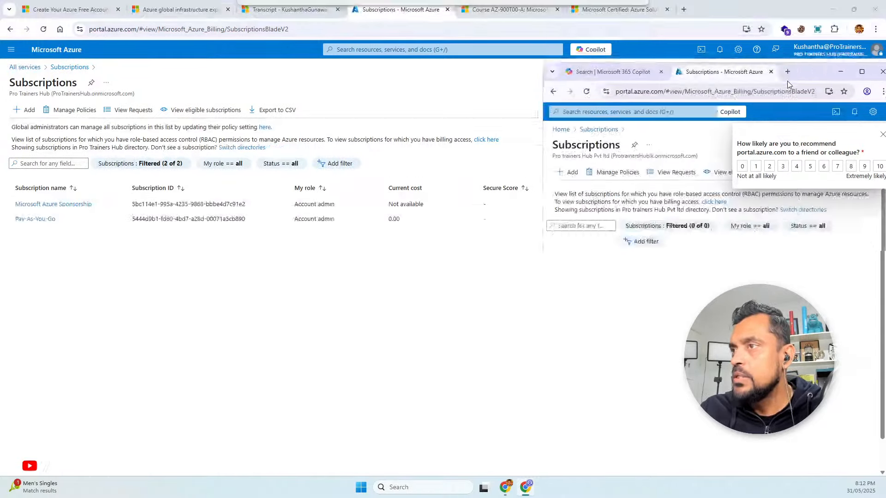
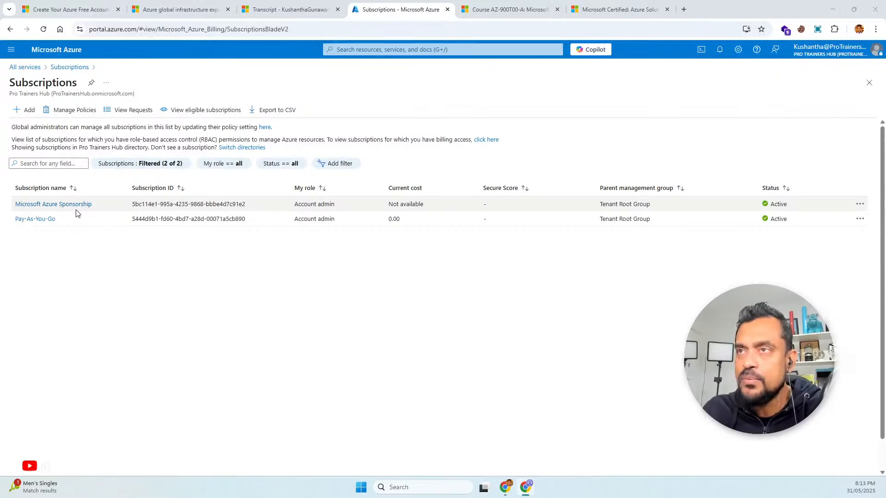
# Look at the creation form for an Azure virtual machine from the Virtual machines service and close it
pyautogui.click(11, 49)
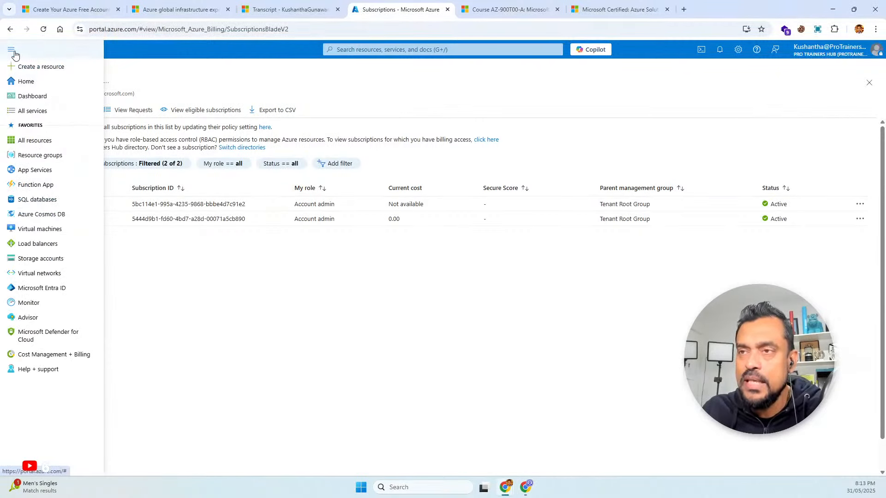
pyautogui.click(26, 231)
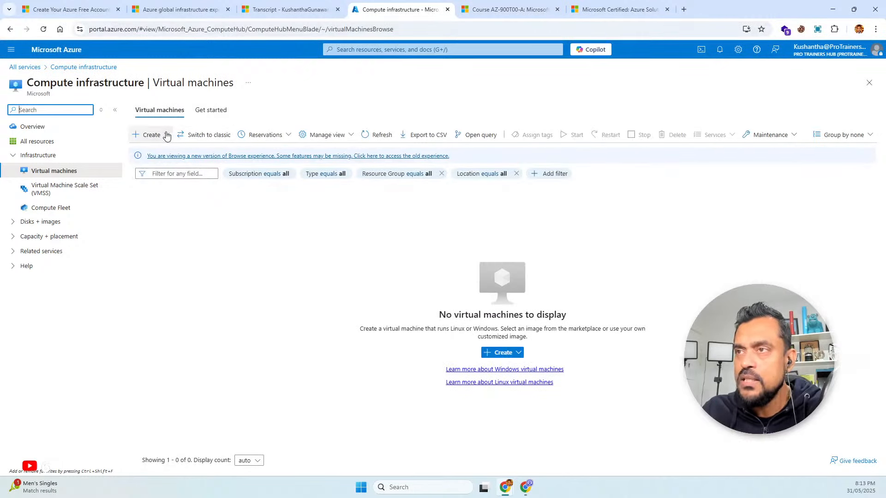
pyautogui.click(148, 135)
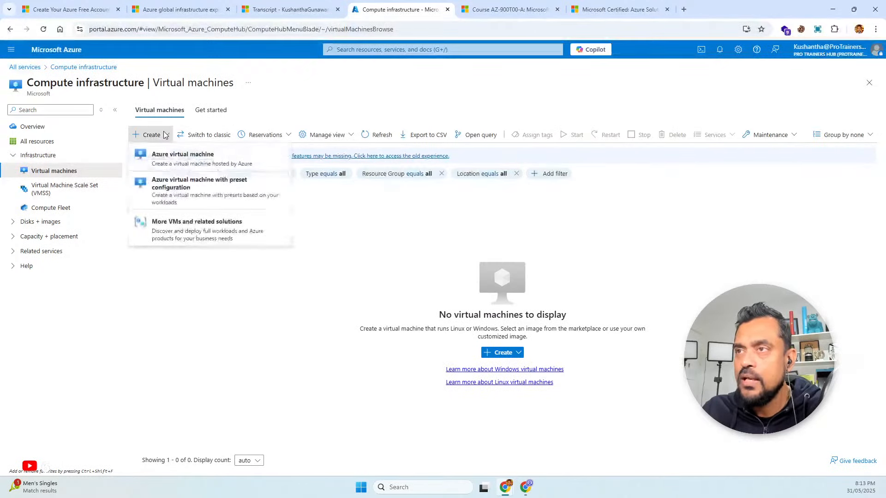
pyautogui.click(163, 158)
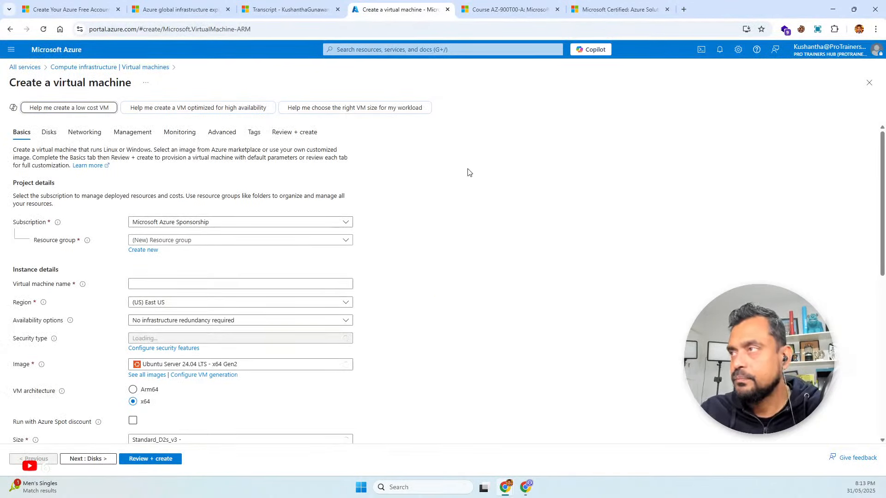
pyautogui.click(869, 82)
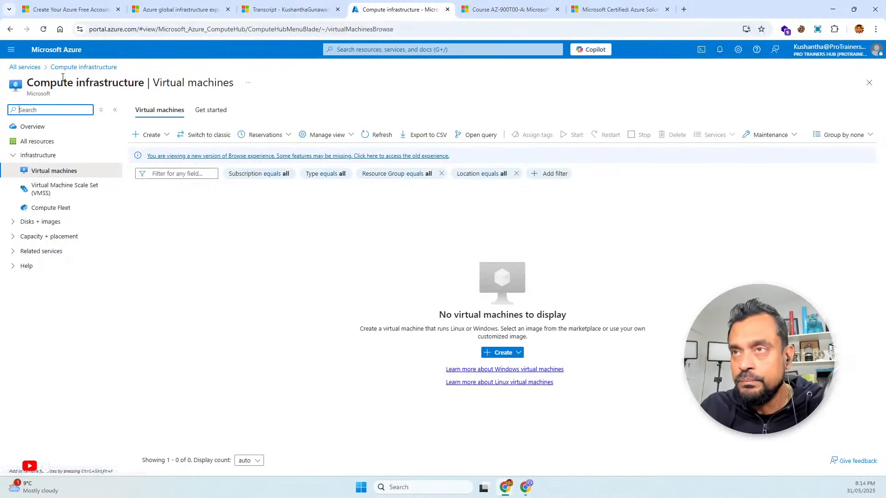
# View the Resource groups page, and reopen the Azure virtual machine creation form from the Virtual machines service
pyautogui.click(10, 52)
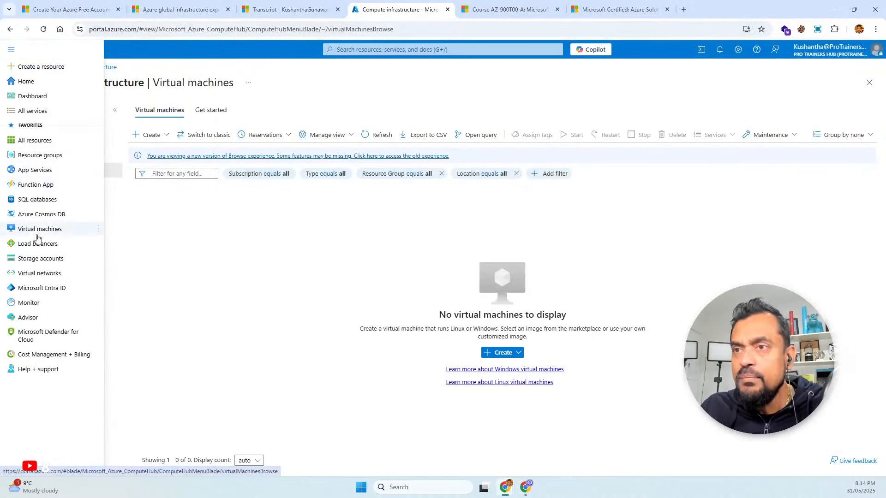
pyautogui.click(37, 163)
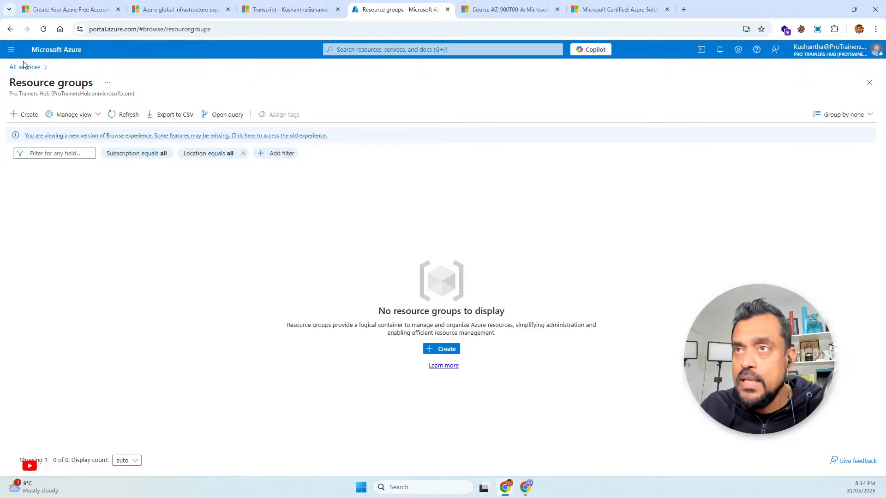
pyautogui.click(11, 50)
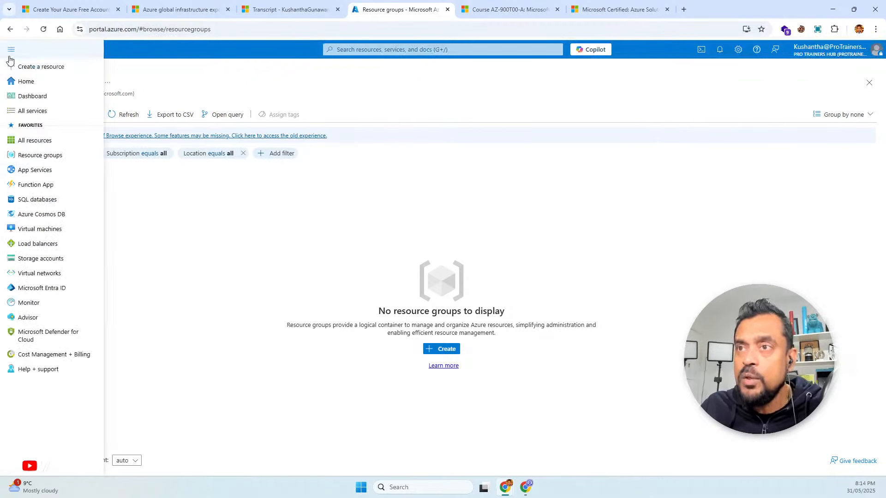
pyautogui.click(37, 230)
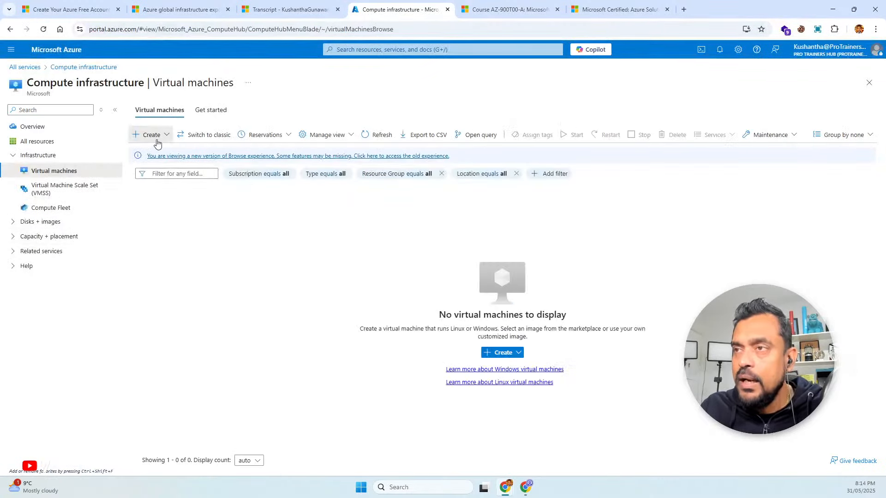
pyautogui.click(152, 136)
pyautogui.click(159, 157)
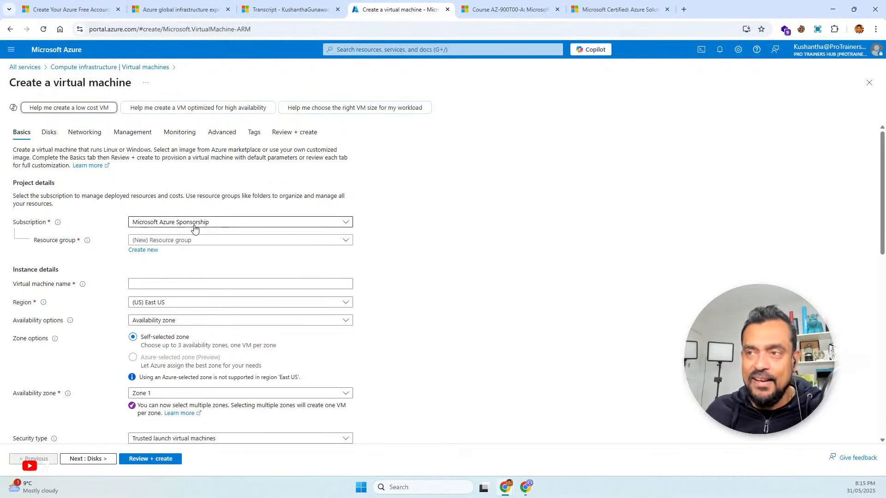
# Switch the new virtual machine's subscription to Pay-As-You-Go and back to Microsoft Azure Sponsorship
pyautogui.click(194, 226)
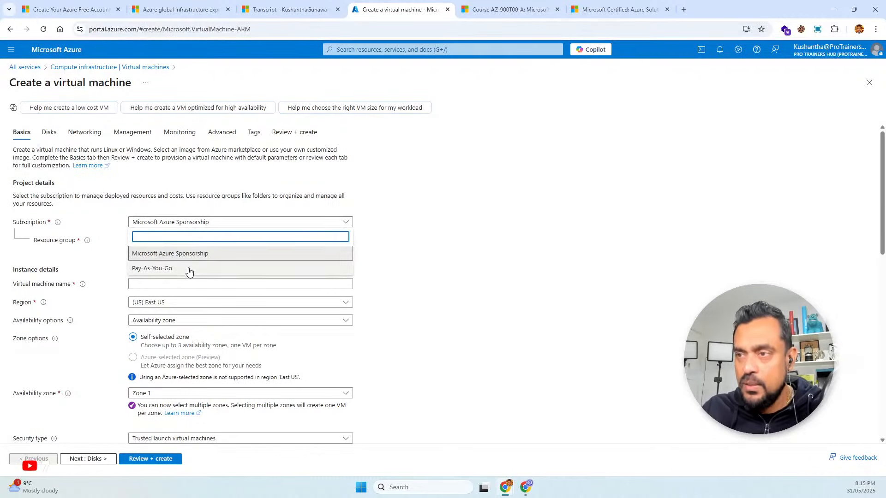
pyautogui.click(190, 269)
pyautogui.click(187, 228)
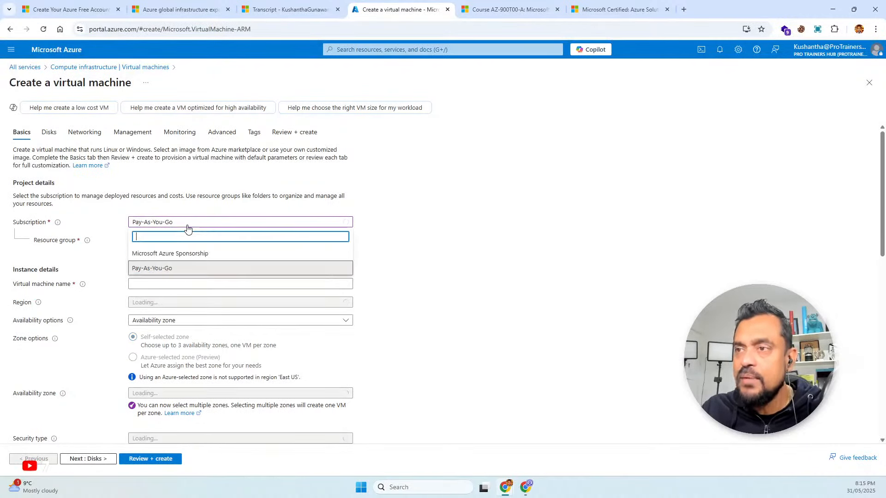
pyautogui.click(179, 253)
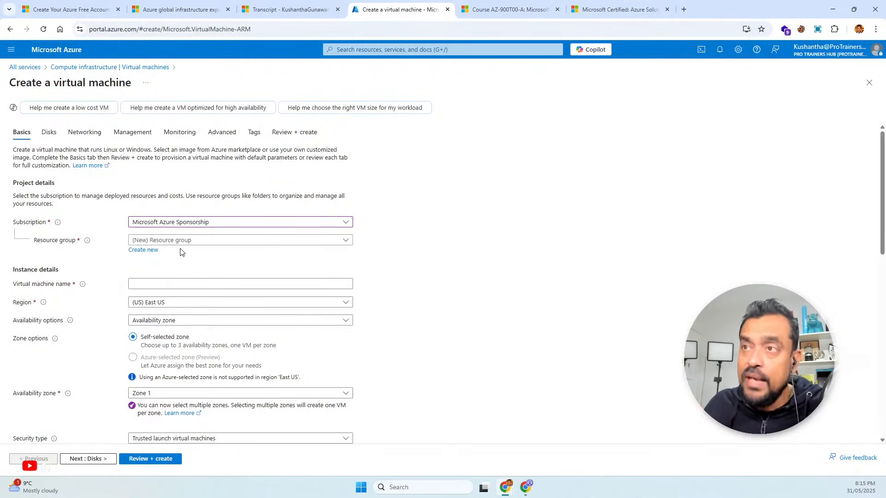
# Leave the virtual machine form, discarding its edits, and open the list of users in Microsoft Entra ID
pyautogui.click(12, 49)
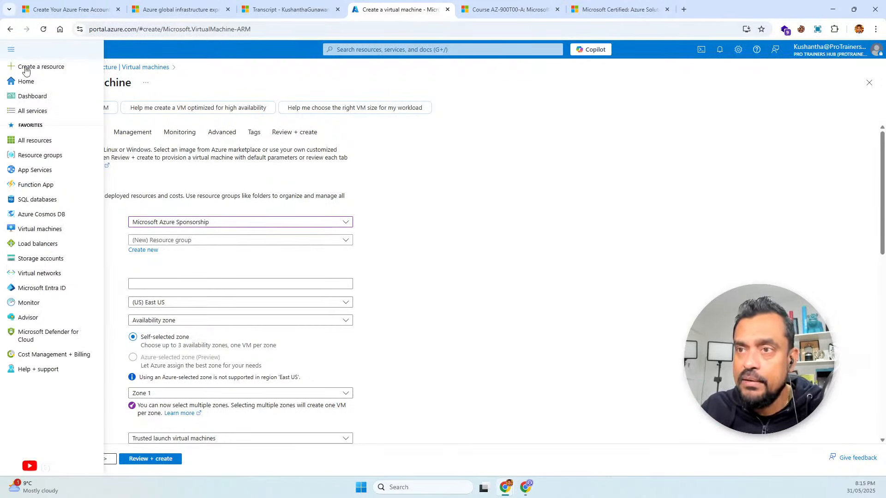
pyautogui.click(43, 287)
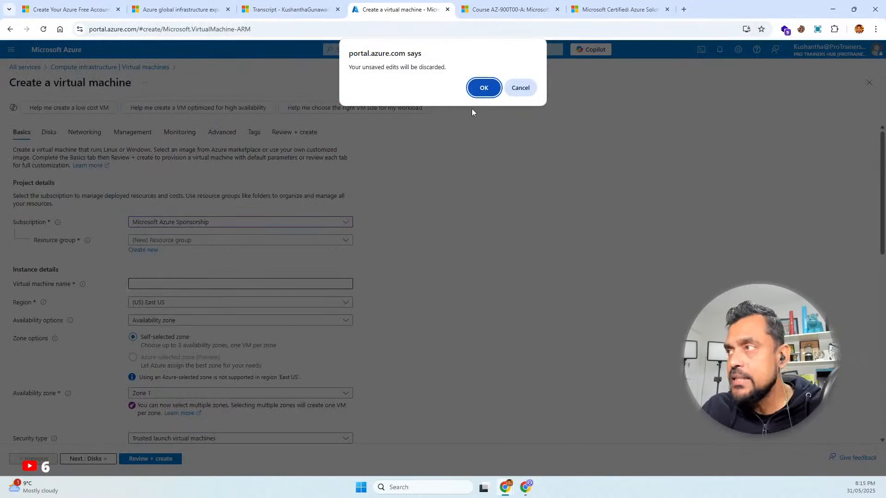
pyautogui.click(473, 88)
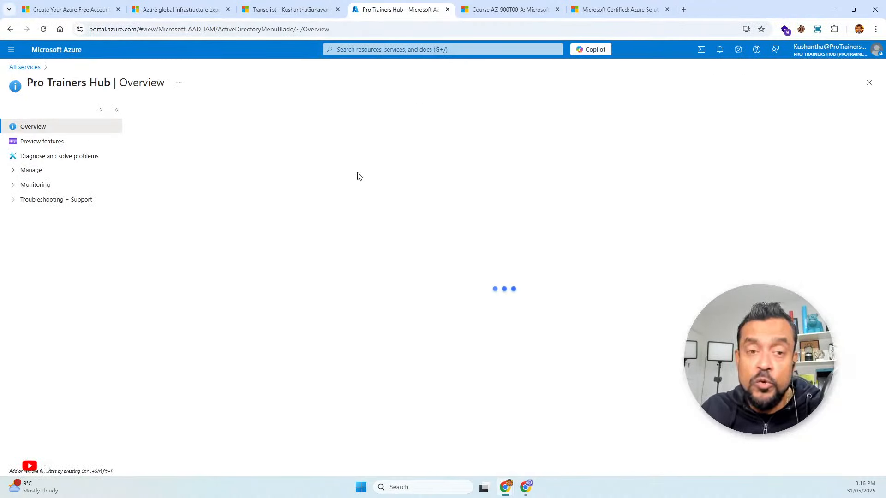
pyautogui.click(36, 171)
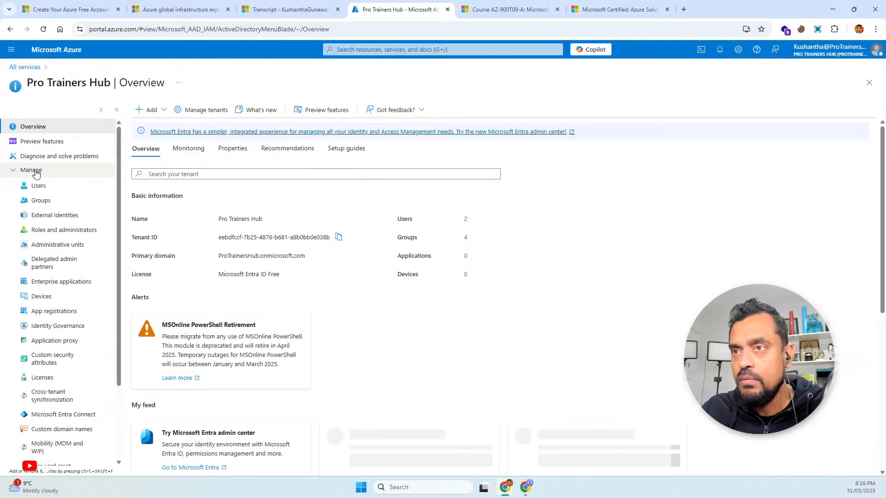
pyautogui.click(41, 186)
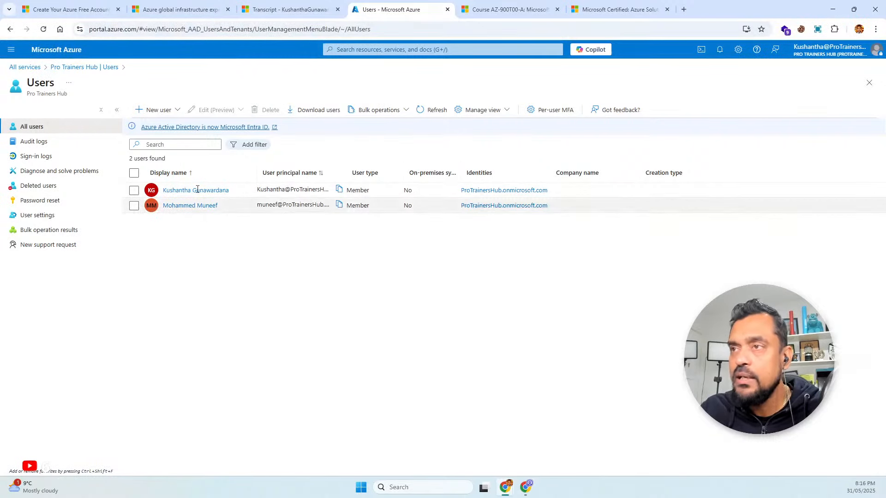
# Look at the form for creating a new internal user and return to the Pro Trainers Hub overview
pyautogui.click(154, 110)
pyautogui.click(152, 131)
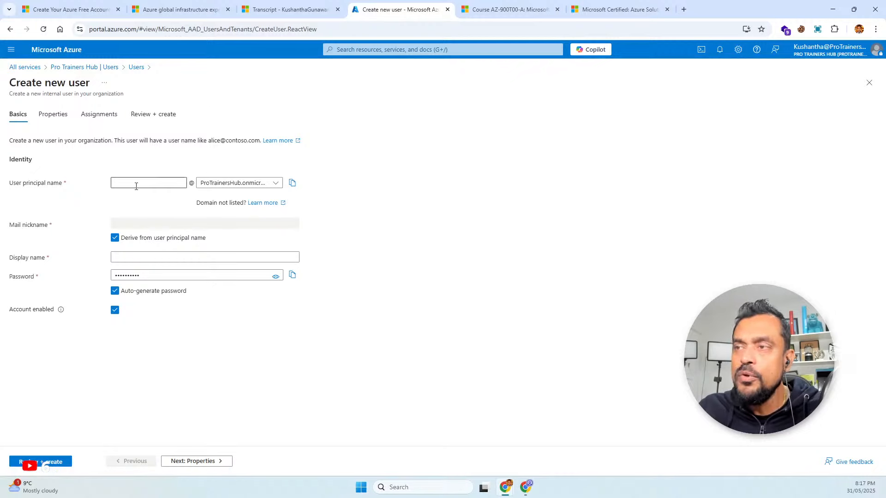
pyautogui.click(92, 67)
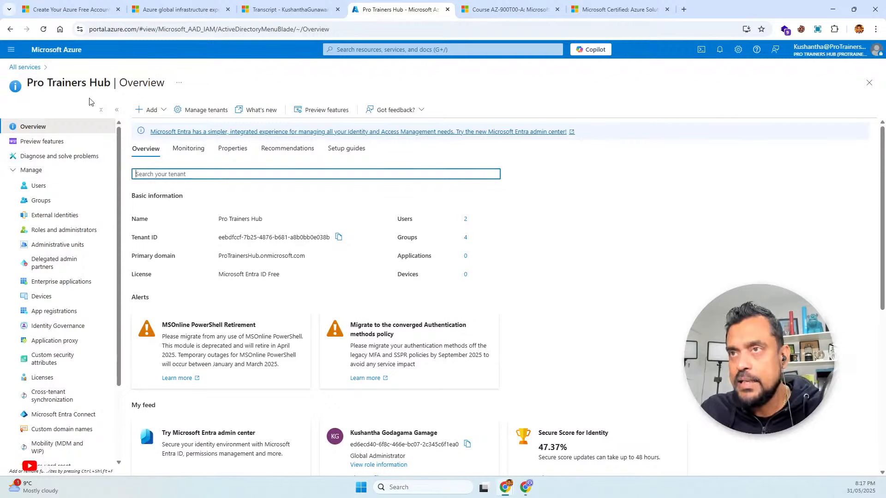
# Visit the Resource groups page and view the Azure virtual machine form's resource group setting
pyautogui.click(11, 51)
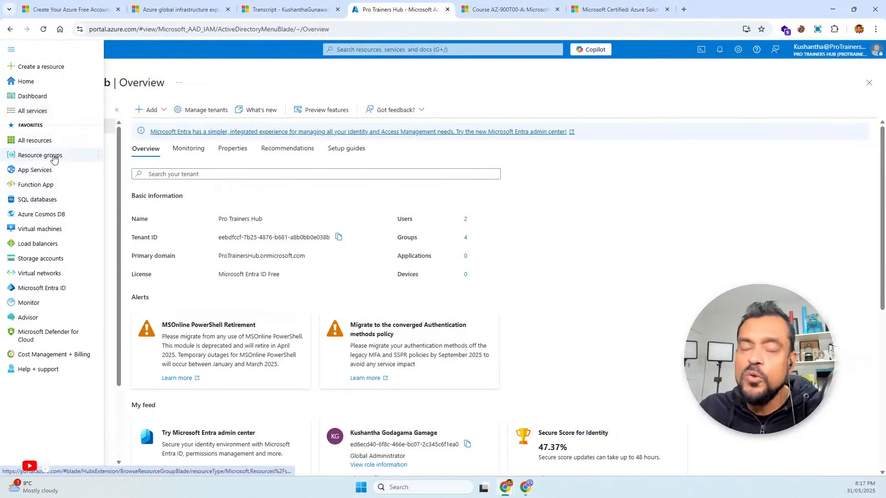
pyautogui.click(54, 156)
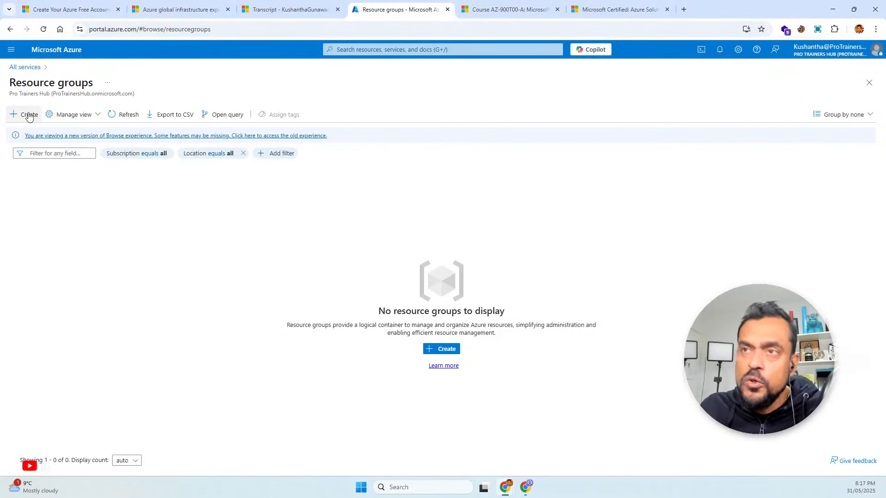
pyautogui.click(12, 50)
pyautogui.click(33, 228)
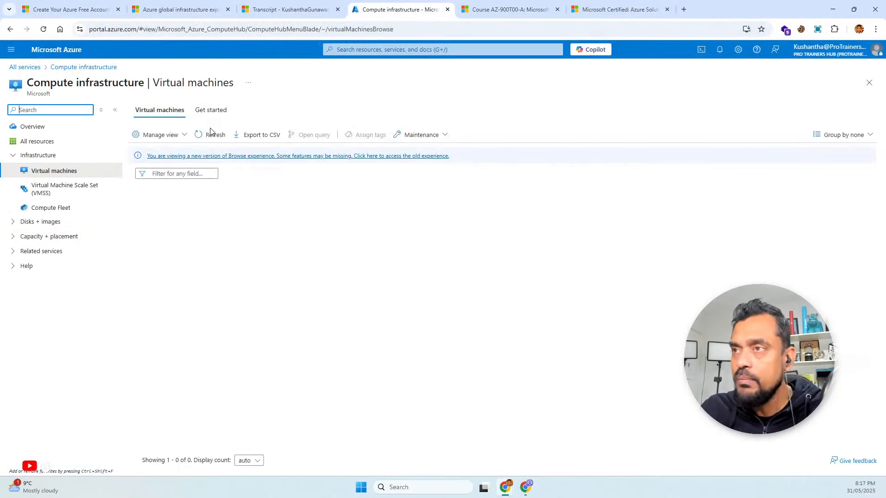
pyautogui.click(153, 134)
pyautogui.click(163, 155)
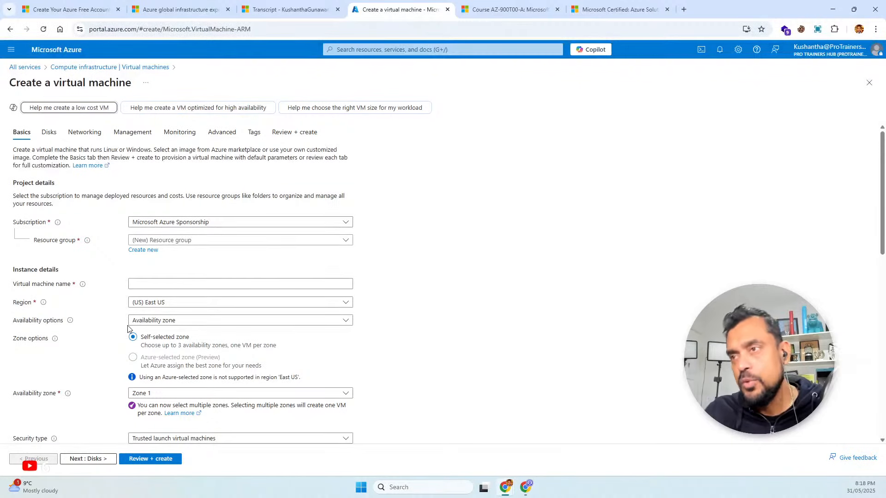
# Create a resource group named AZ-900, keeping the Microsoft Azure Sponsorship subscription and the East US region
pyautogui.click(8, 48)
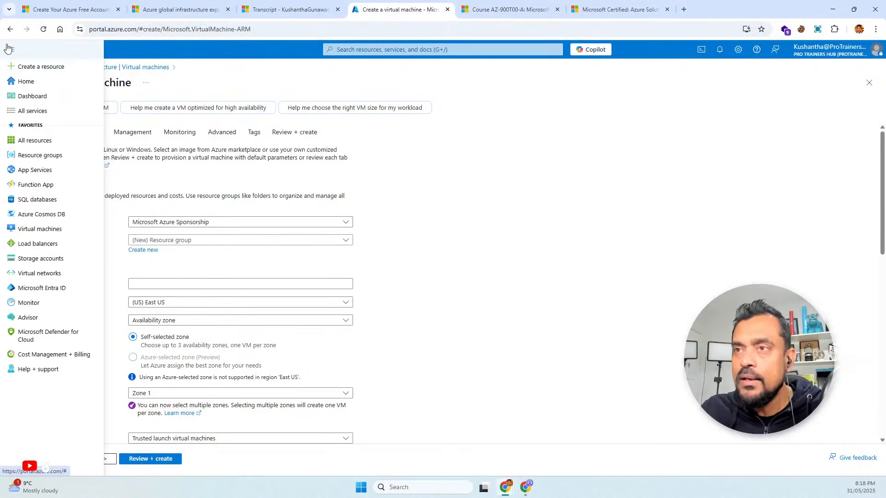
pyautogui.click(36, 156)
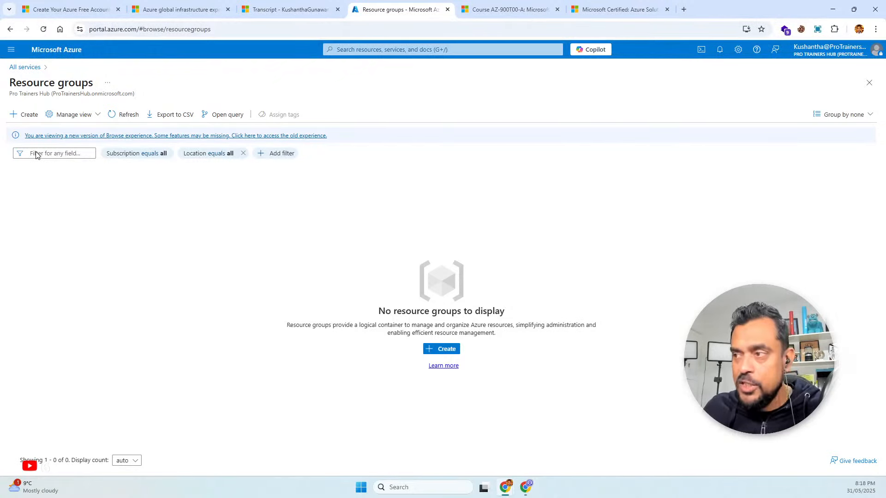
pyautogui.click(25, 114)
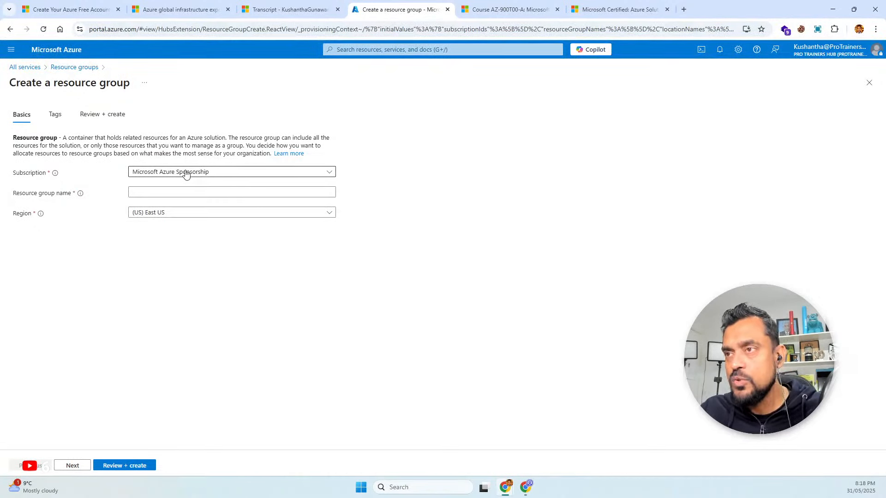
pyautogui.click(153, 196)
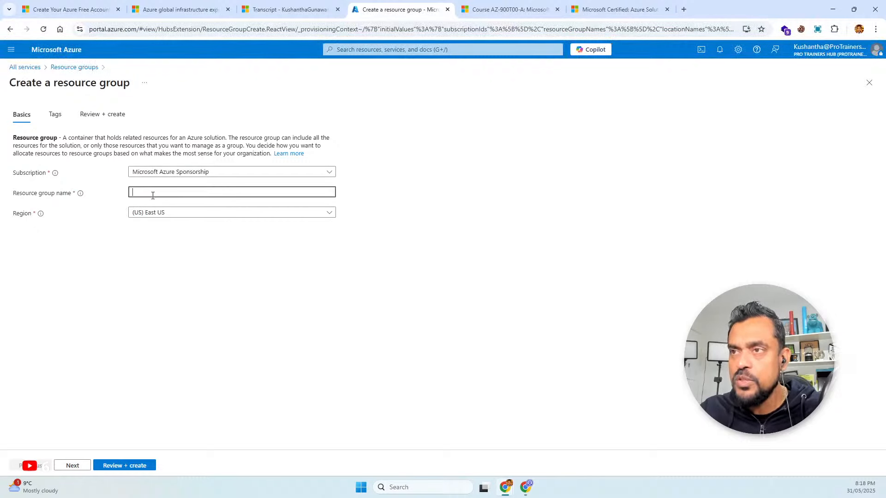
pyautogui.write('AZ-')
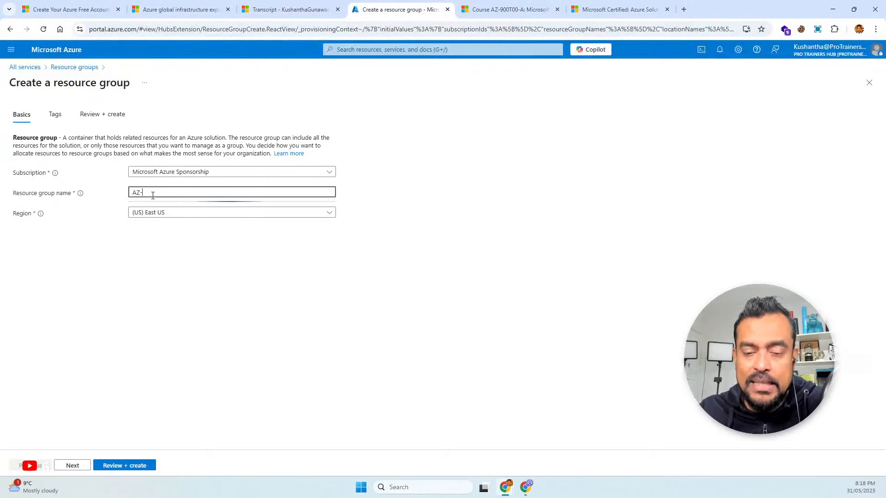
pyautogui.write('900')
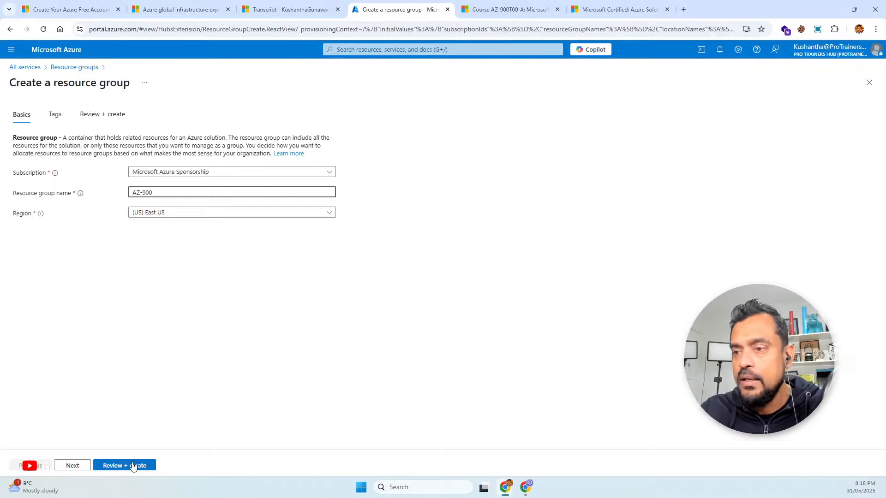
pyautogui.click(133, 466)
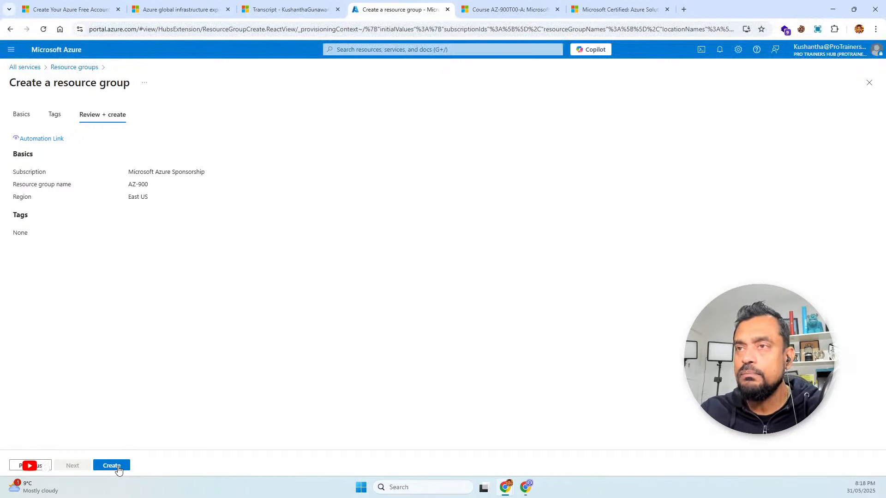
pyautogui.click(118, 467)
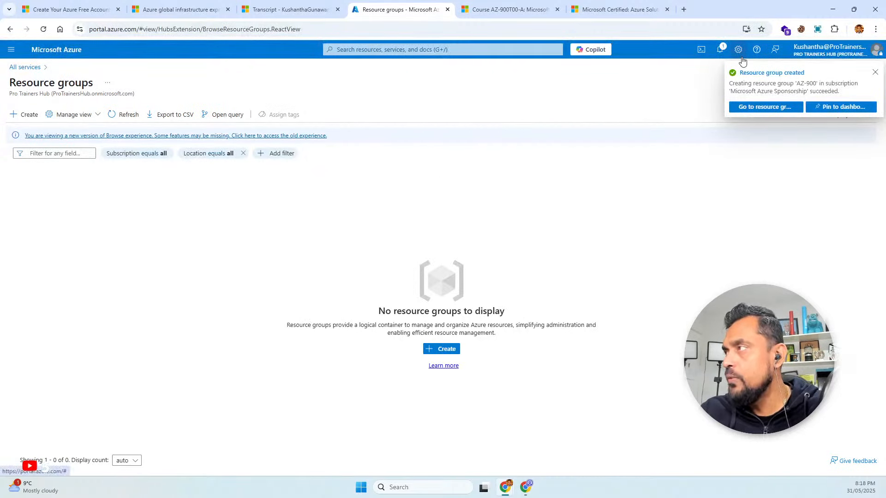
# Refresh the list of resource groups and open the AZ-900 resource group from its creation notification
pyautogui.click(720, 50)
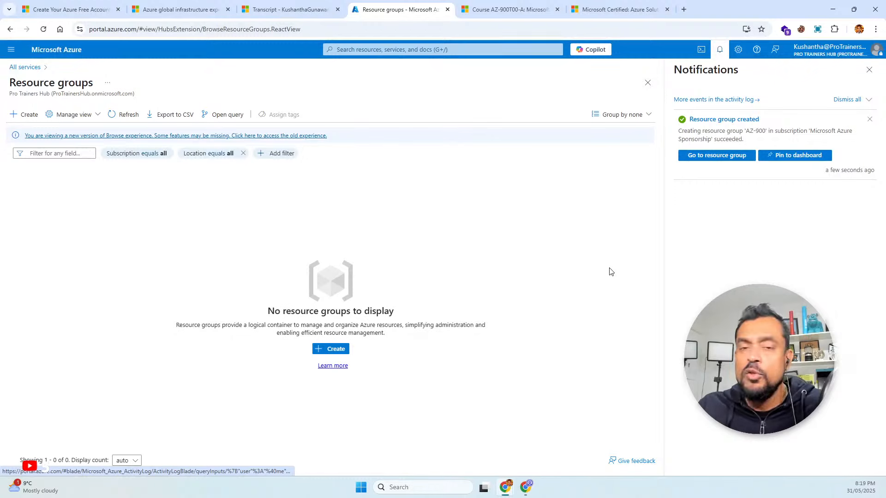
pyautogui.click(127, 114)
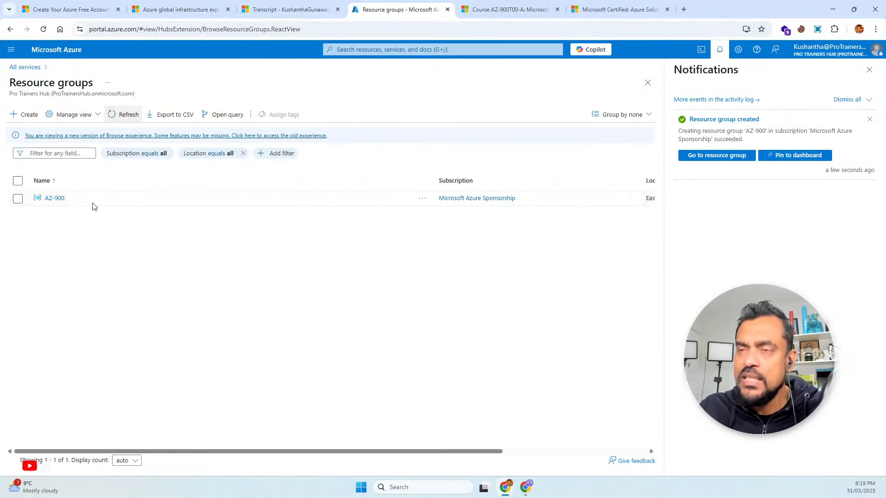
pyautogui.click(728, 161)
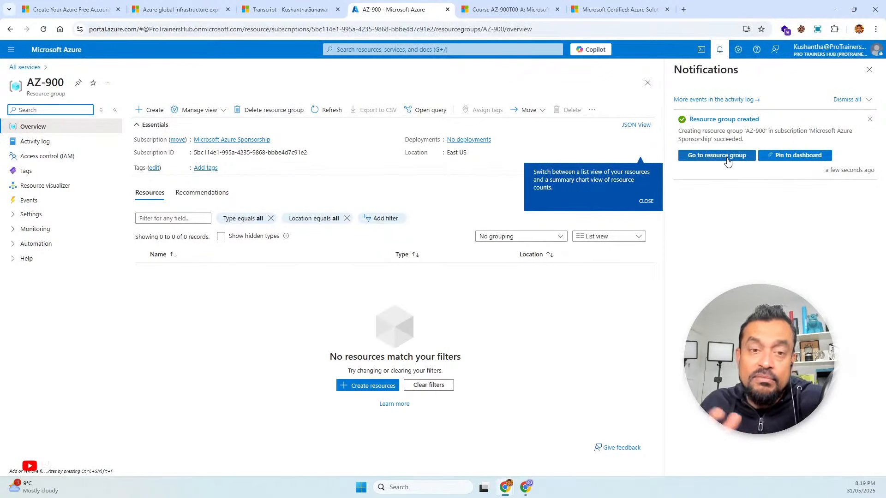
# Dismiss the resource group notification and start creating a new Azure virtual machine from the Virtual machines page
pyautogui.click(871, 75)
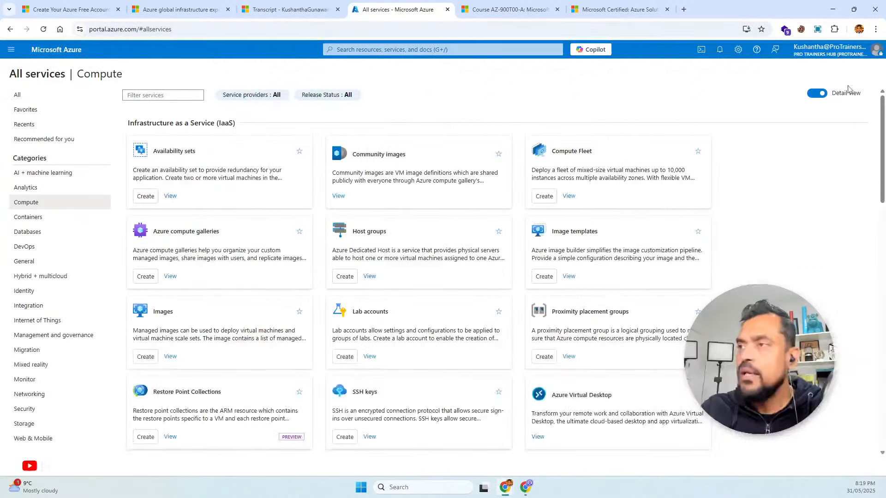
pyautogui.click(12, 50)
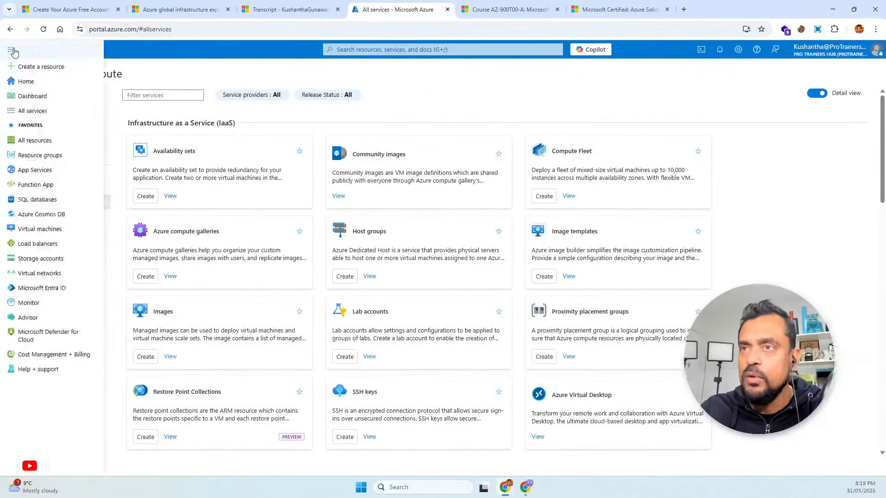
pyautogui.click(42, 229)
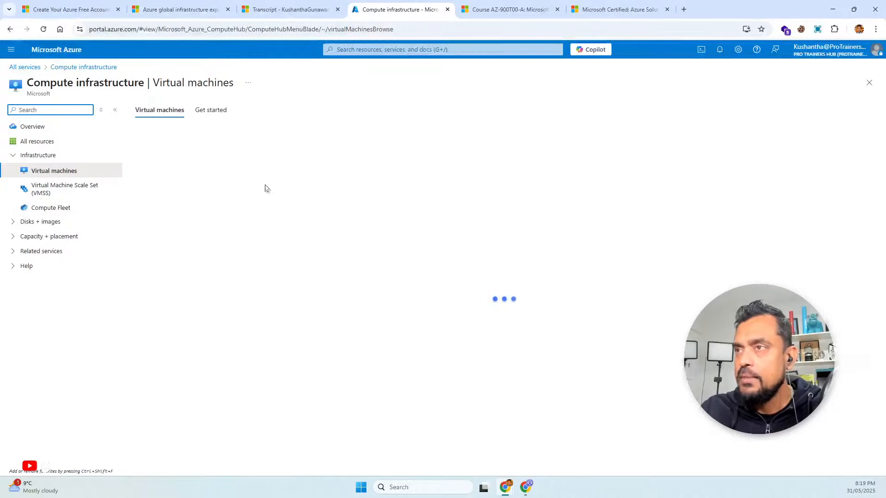
pyautogui.click(162, 135)
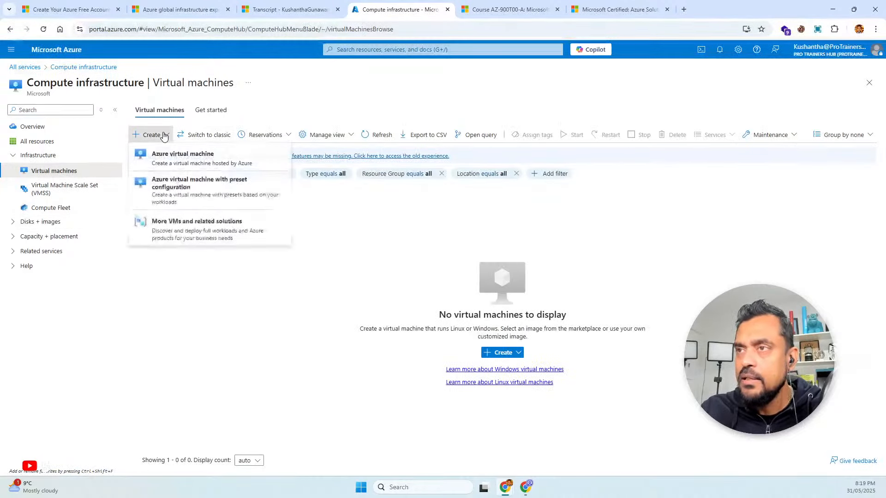
pyautogui.click(177, 166)
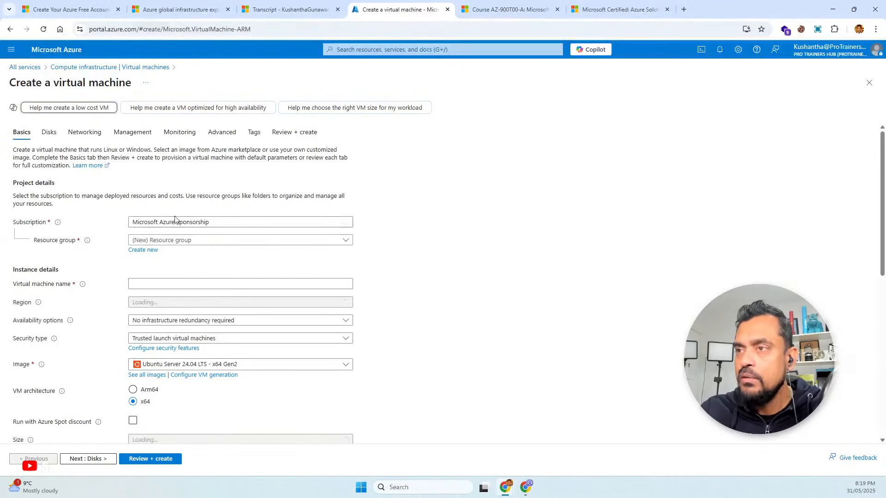
# Assign the new virtual machine to the existing AZ-900 resource group and name it az-900-demo
pyautogui.scroll(-1, 196, 192)
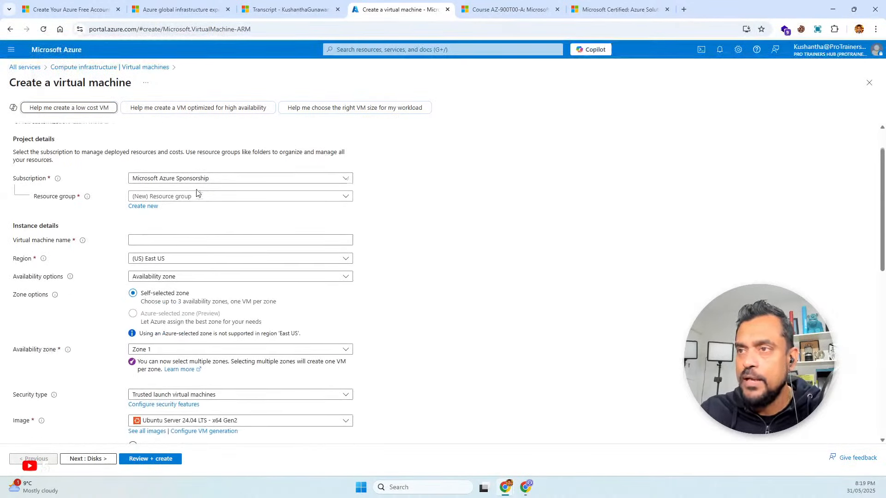
pyautogui.click(224, 193)
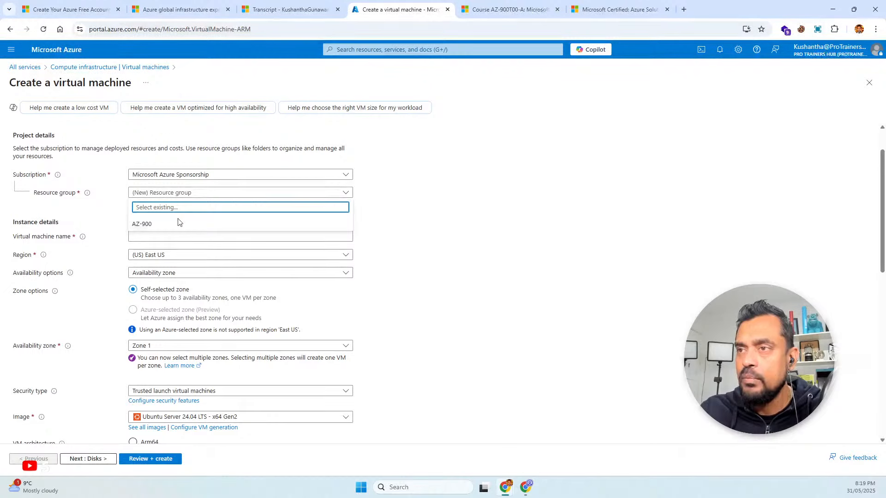
pyautogui.click(158, 225)
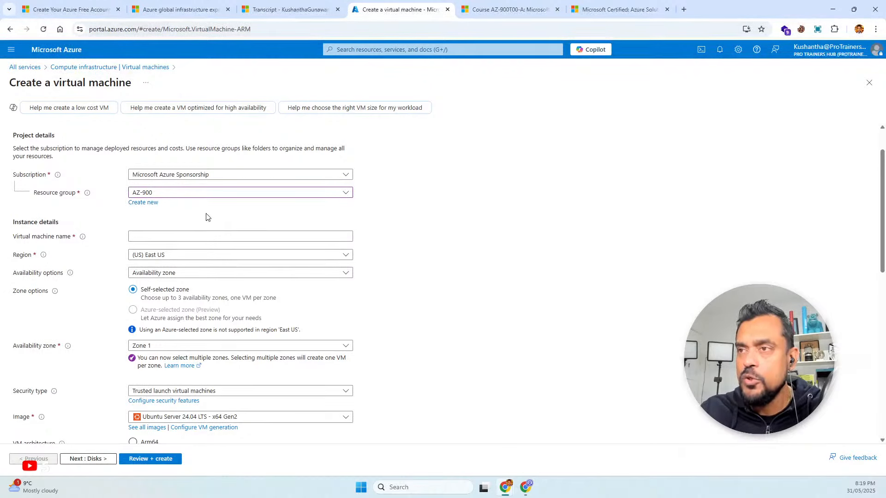
pyautogui.scroll(-1, 206, 217)
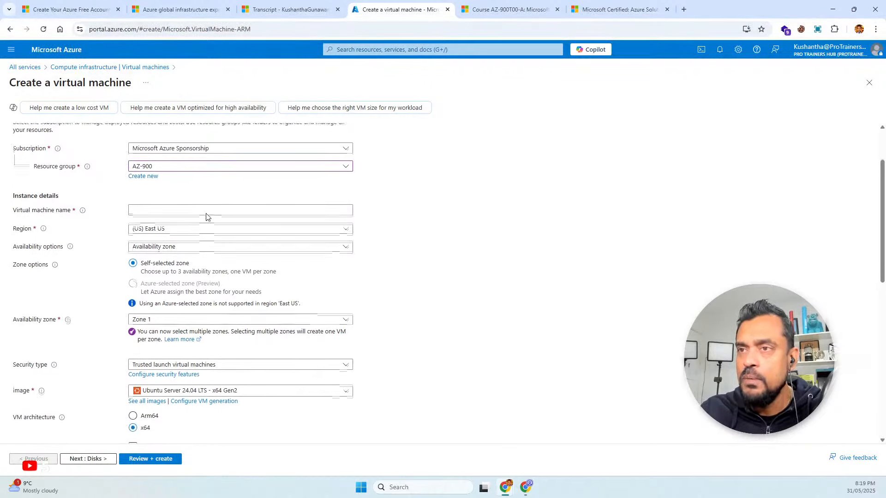
pyautogui.click(181, 205)
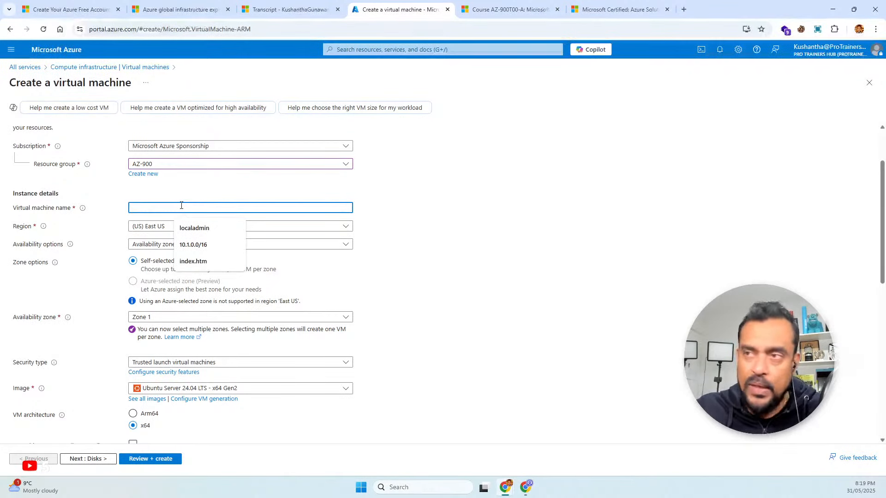
pyautogui.write('az-900-demo')
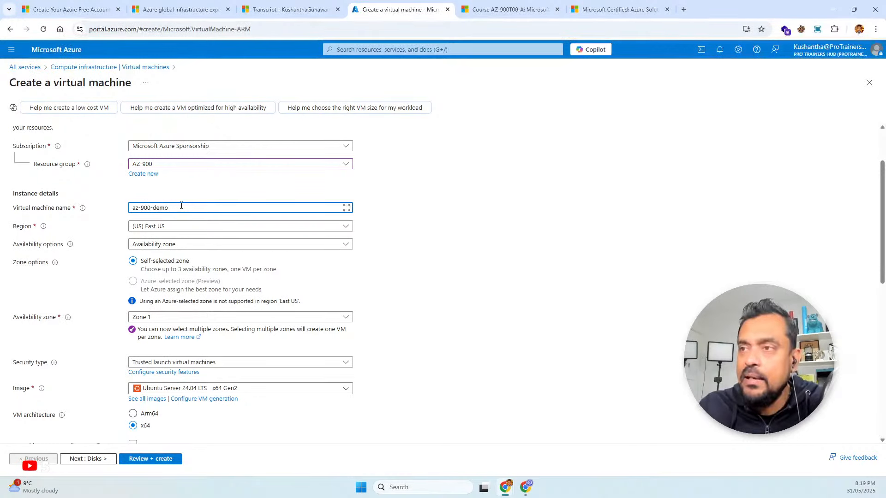
pyautogui.click(393, 270)
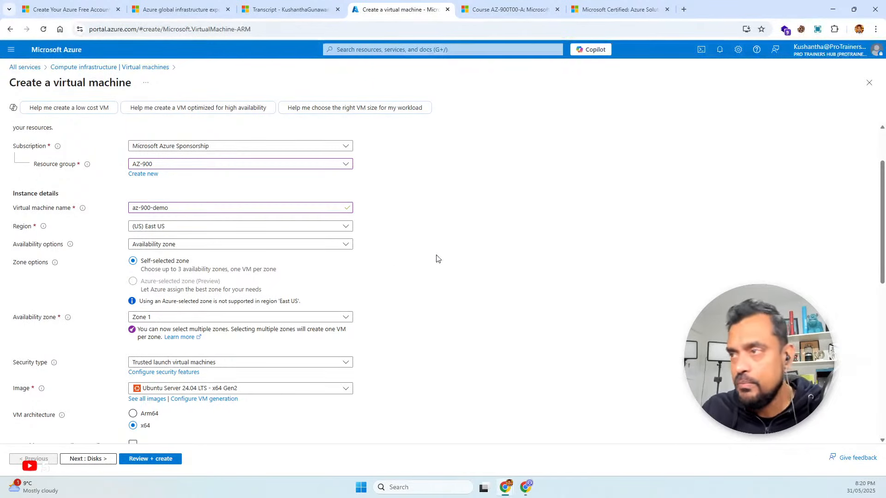
# Look through the regions available for the virtual machine, keeping (US) East US
pyautogui.scroll(-1, 441, 270)
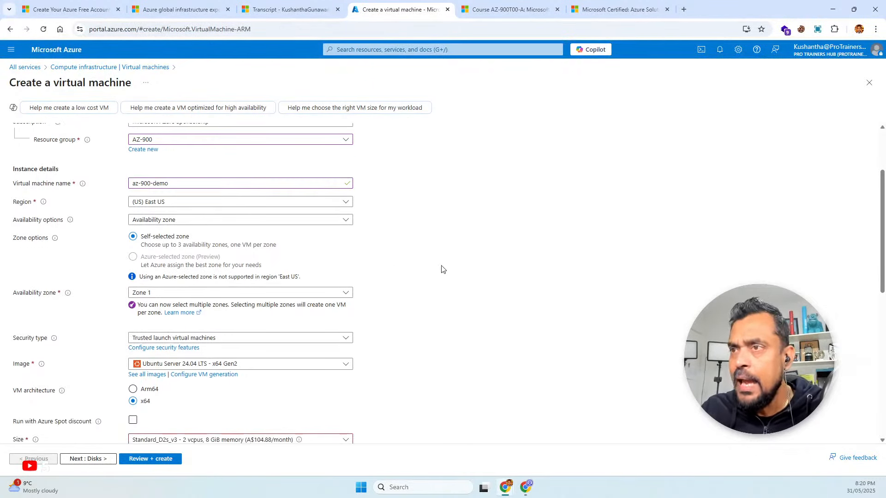
pyautogui.click(242, 202)
pyautogui.scroll(-15, 244, 352)
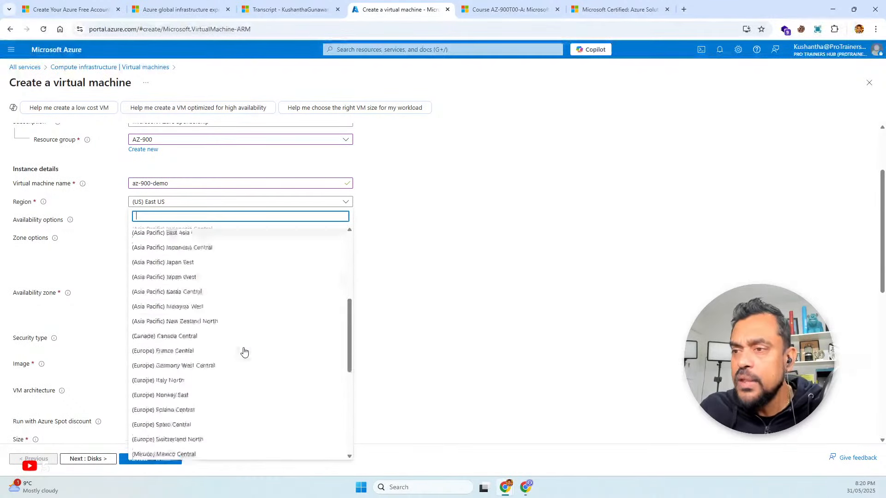
pyautogui.scroll(-3, 243, 352)
pyautogui.scroll(20, 243, 352)
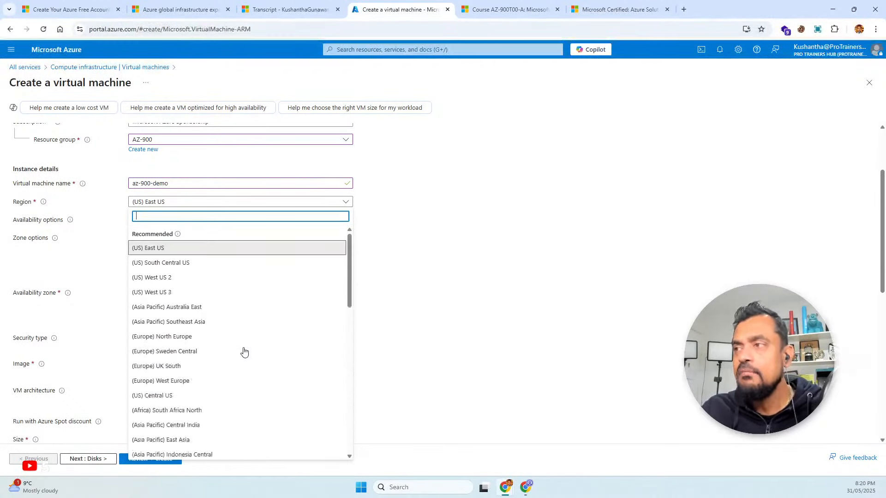
pyautogui.click(408, 244)
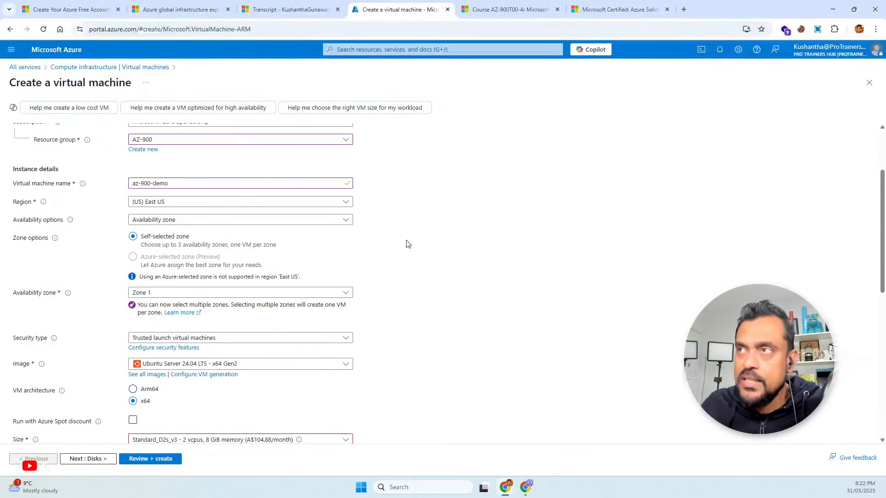
# View the Microsoft Datacenters globe and the Azure geographies page's section on finding a suitable geography
pyautogui.click(205, 11)
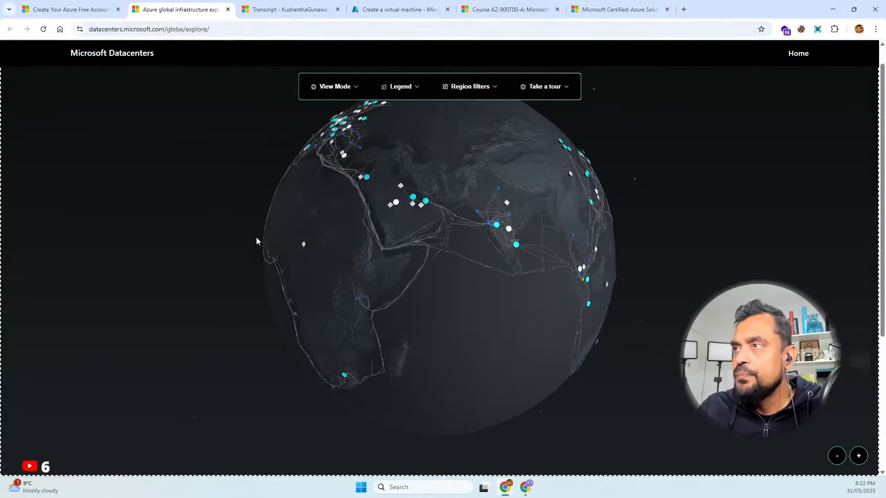
pyautogui.scroll(2, 257, 241)
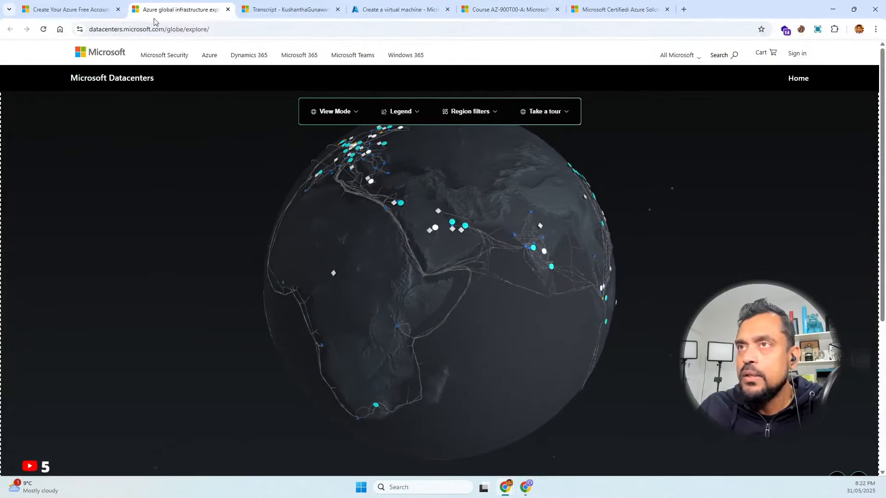
pyautogui.click(96, 10)
pyautogui.scroll(7, 170, 115)
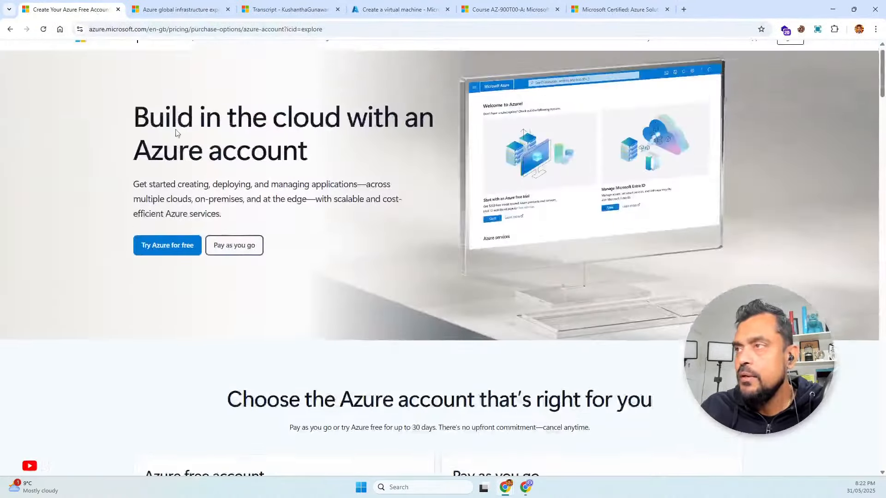
pyautogui.click(9, 29)
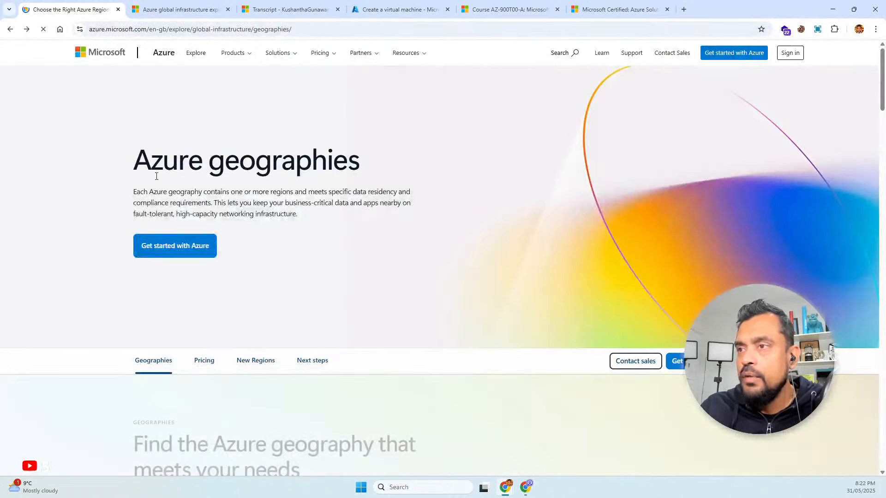
pyautogui.scroll(-2, 219, 323)
pyautogui.scroll(-5, 219, 324)
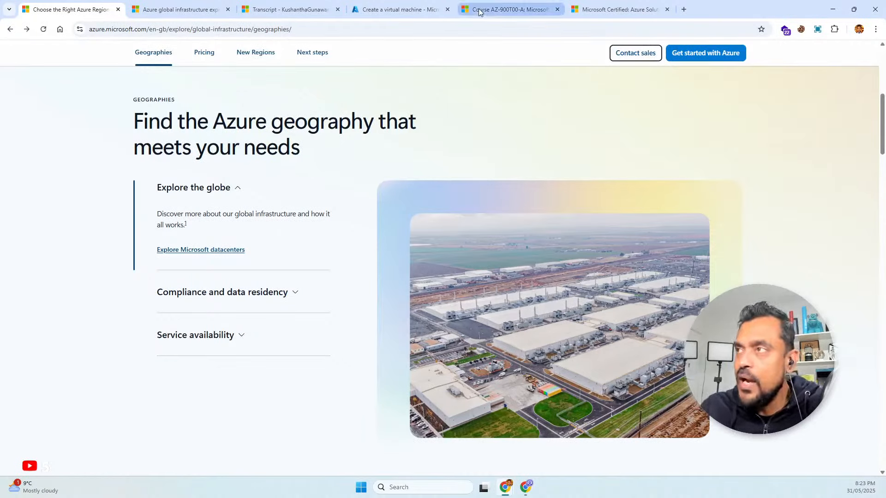
# Return to the virtual machine form and set the region to (Asia Pacific) Australia Central
pyautogui.click(396, 9)
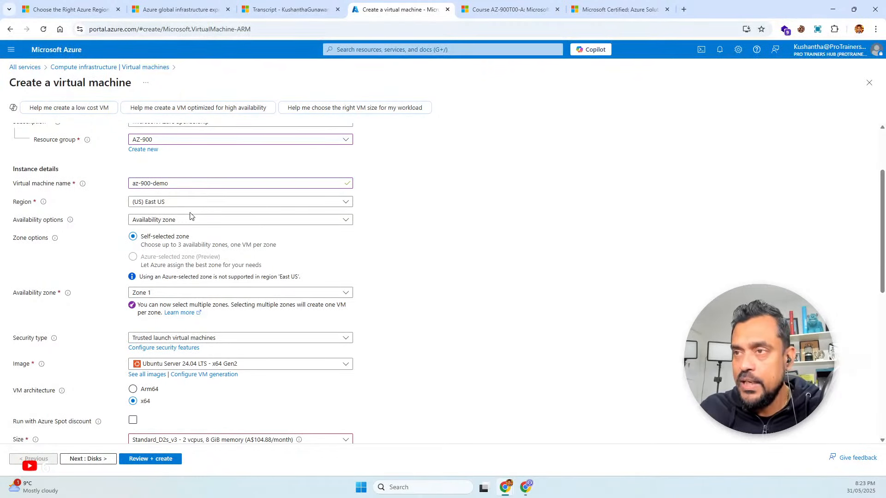
pyautogui.click(185, 202)
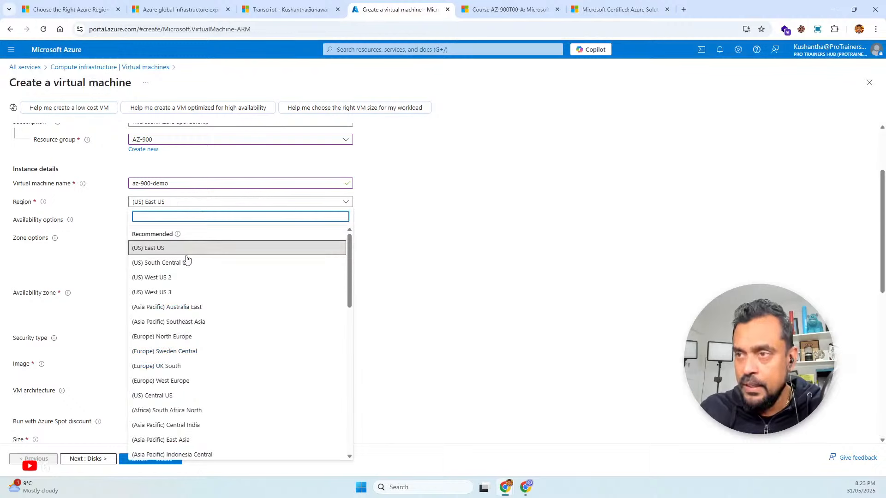
pyautogui.scroll(-15, 179, 311)
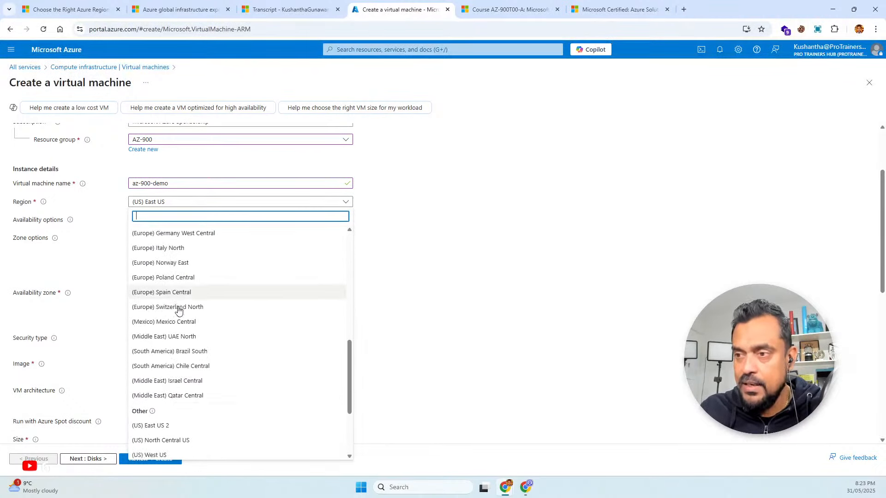
pyautogui.scroll(-3, 179, 311)
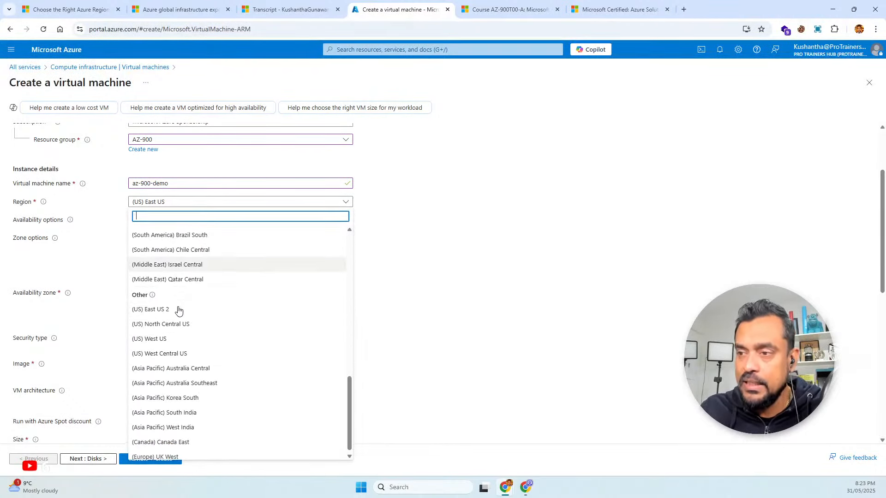
pyautogui.click(182, 369)
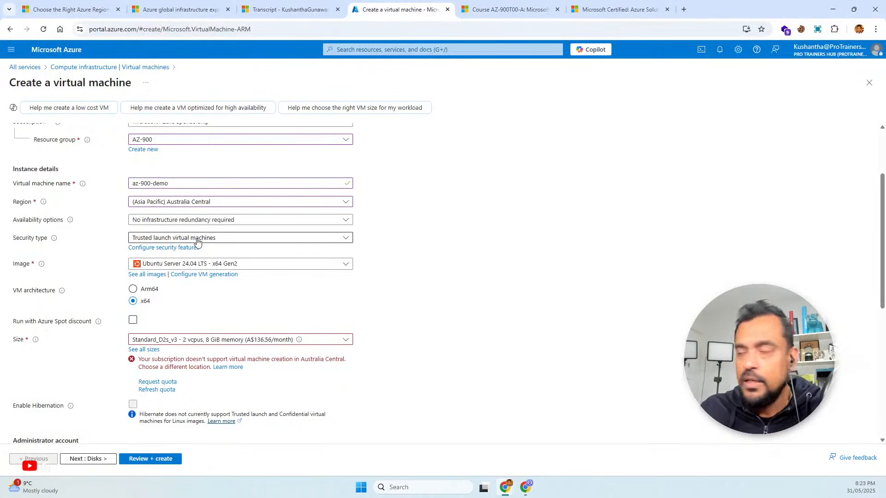
# Set the virtual machine's region to (US) East US
pyautogui.click(194, 202)
pyautogui.scroll(10, 209, 270)
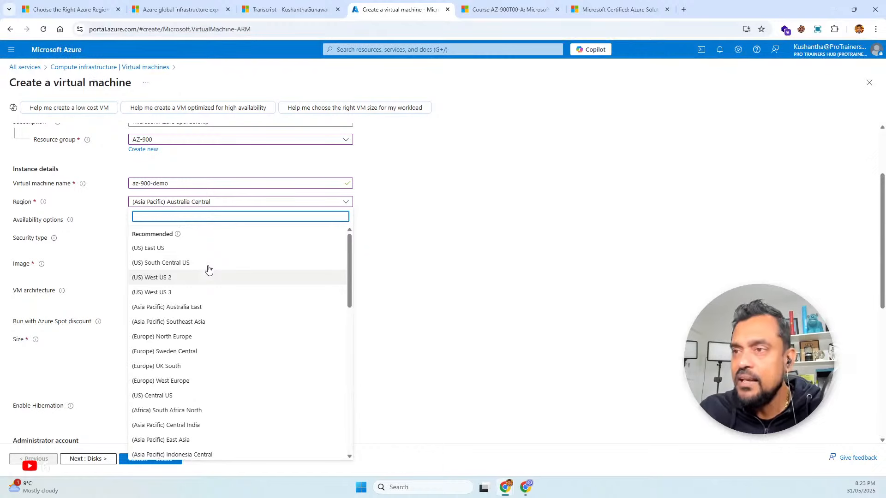
pyautogui.click(201, 253)
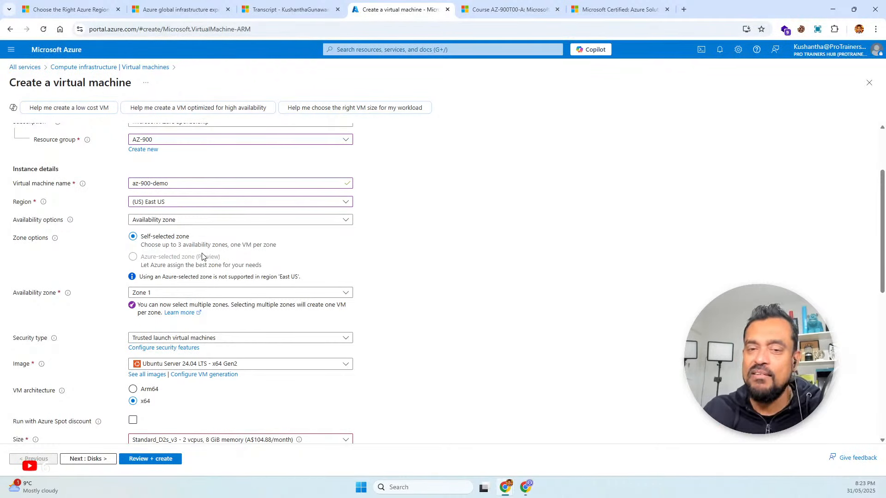
# Set the availability options to No infrastructure redundancy required and the security type to Standard
pyautogui.click(197, 224)
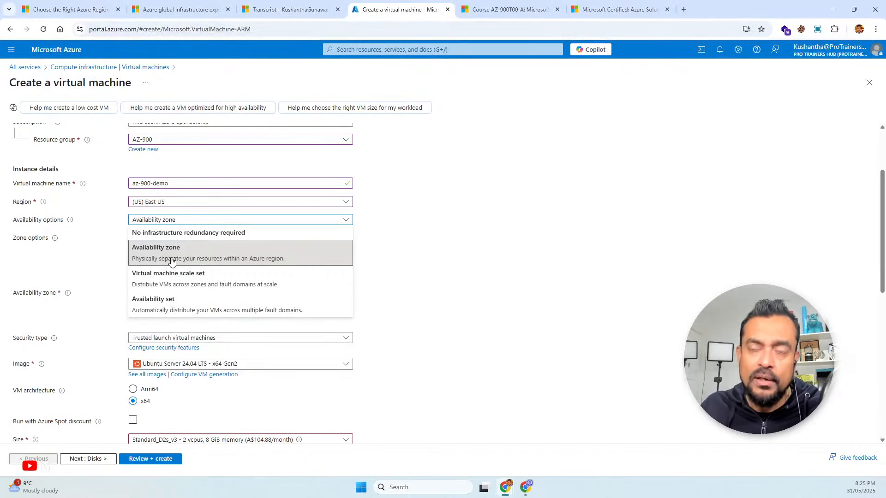
pyautogui.click(180, 234)
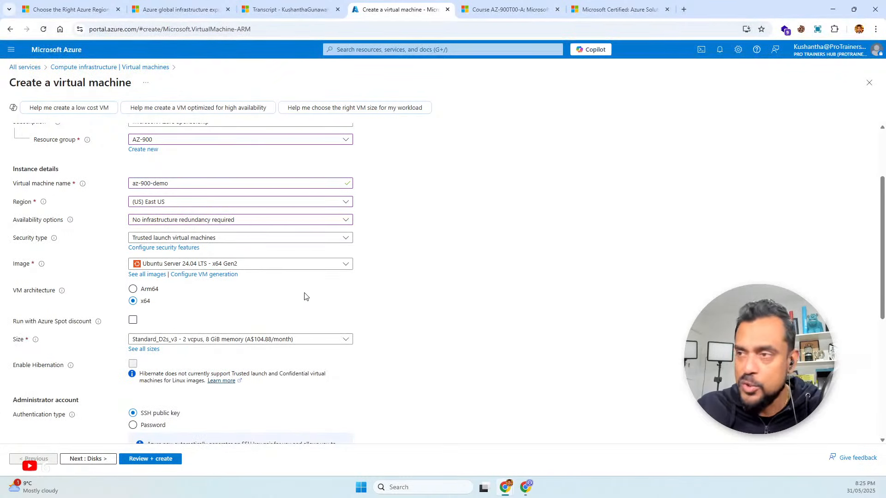
pyautogui.click(264, 239)
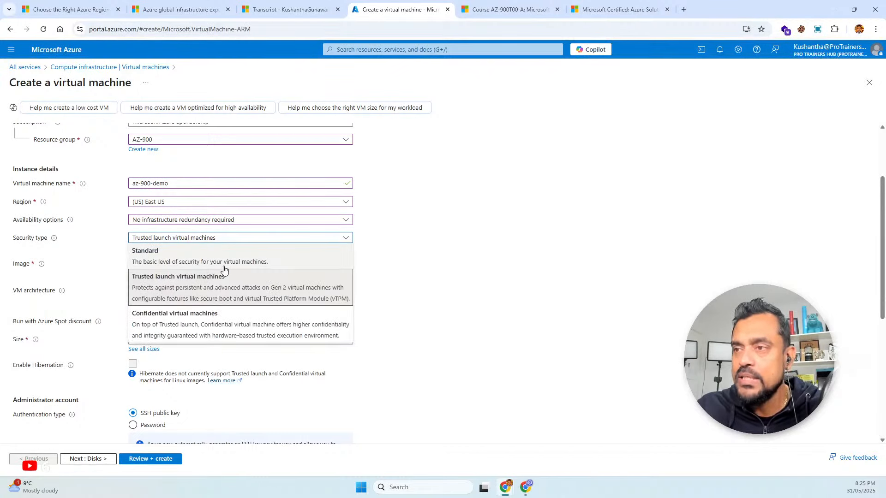
pyautogui.click(222, 262)
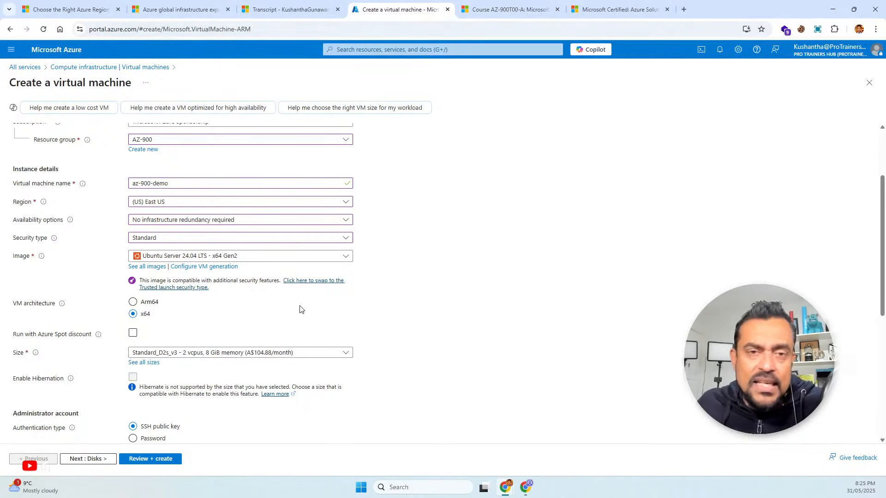
# Select the Windows Server 2022 Datacenter: Azure Edition - x64 Gen2 image and reopen the list of available images
pyautogui.click(300, 257)
pyautogui.scroll(-2, 280, 366)
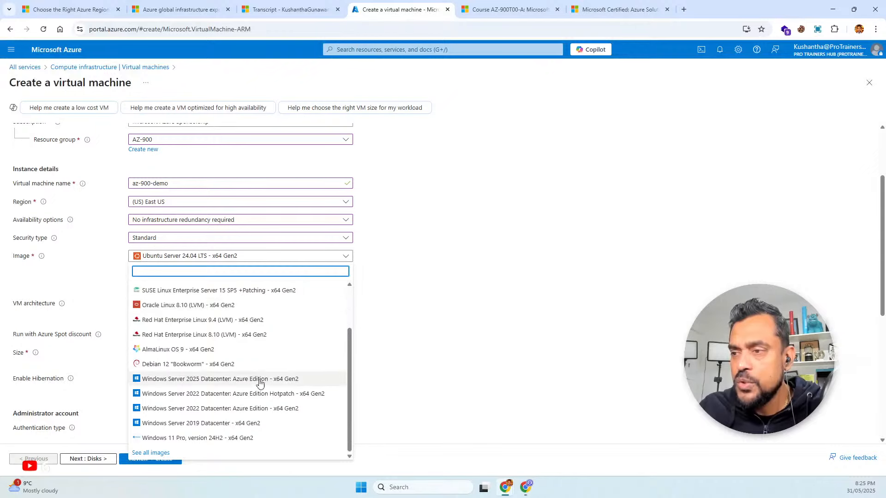
pyautogui.click(213, 412)
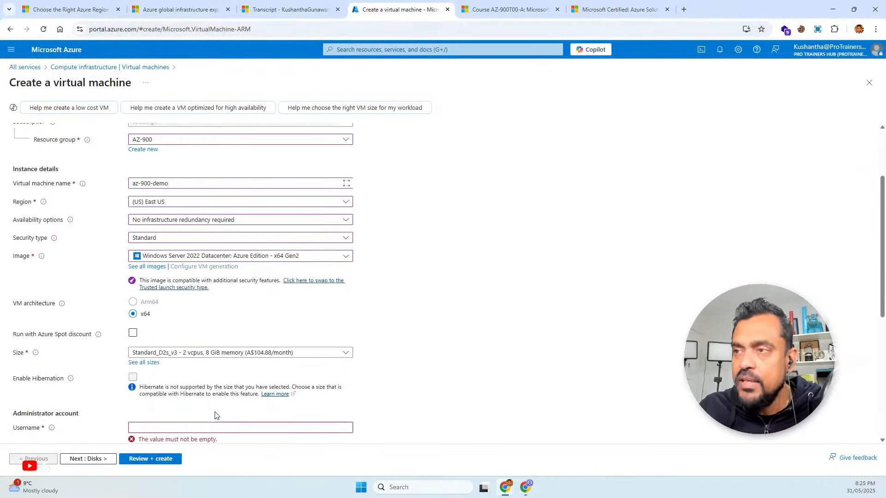
pyautogui.click(254, 258)
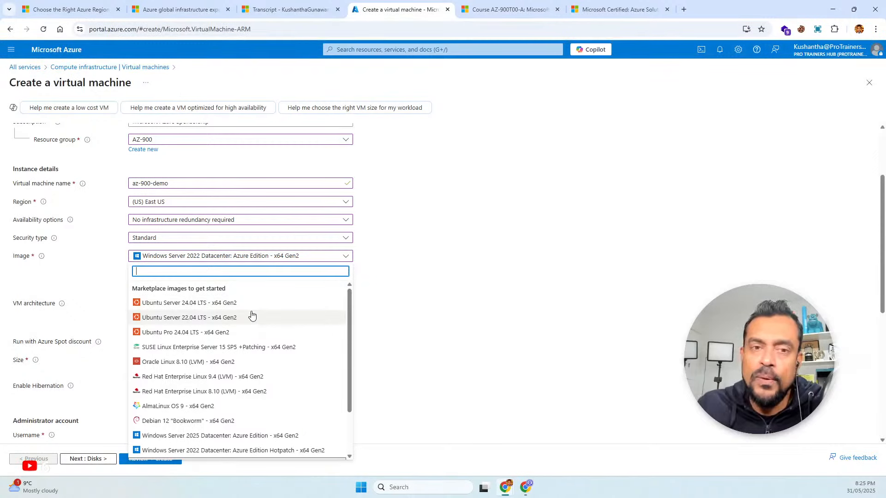
# Browse the first two pages of all available Marketplace images and return to the virtual machine form
pyautogui.scroll(-2, 242, 397)
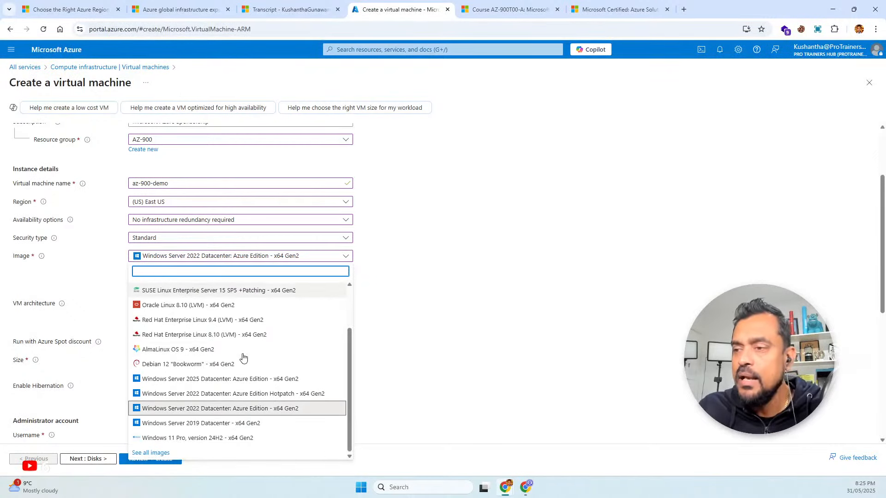
pyautogui.click(150, 452)
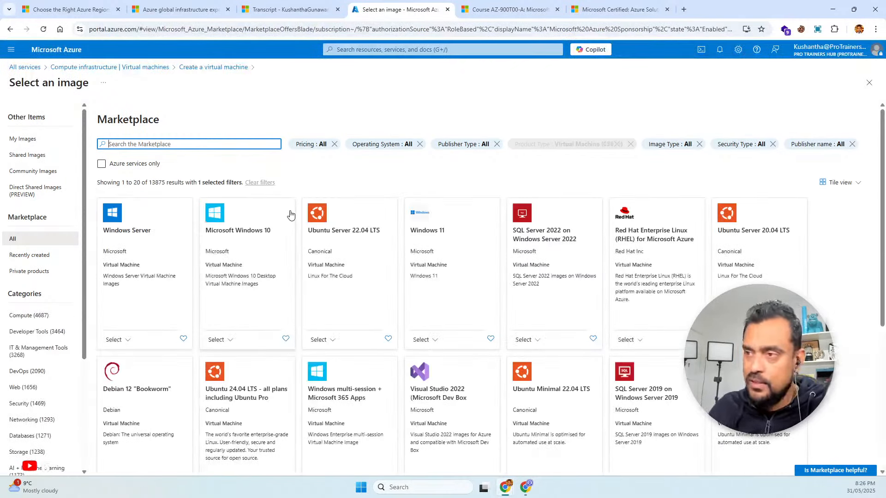
pyautogui.scroll(-1, 439, 360)
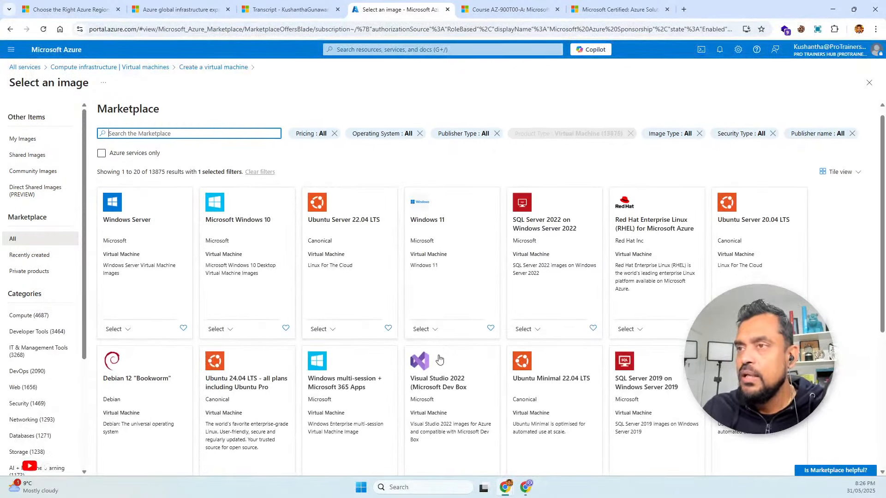
pyautogui.moveTo(149, 173); pyautogui.dragTo(169, 173)
pyautogui.scroll(-5, 283, 345)
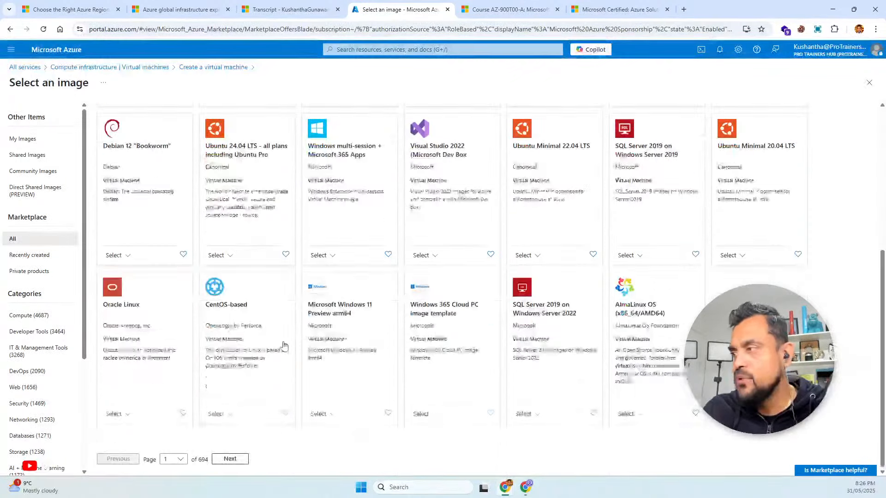
pyautogui.click(228, 465)
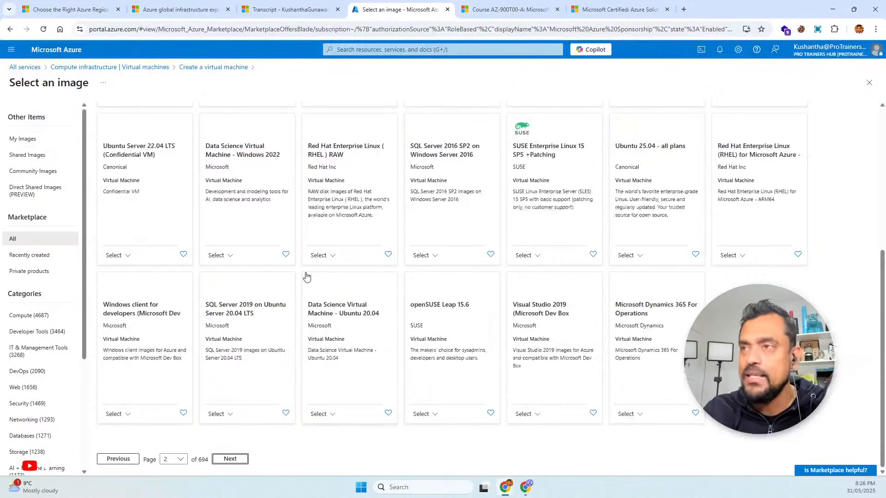
pyautogui.click(217, 67)
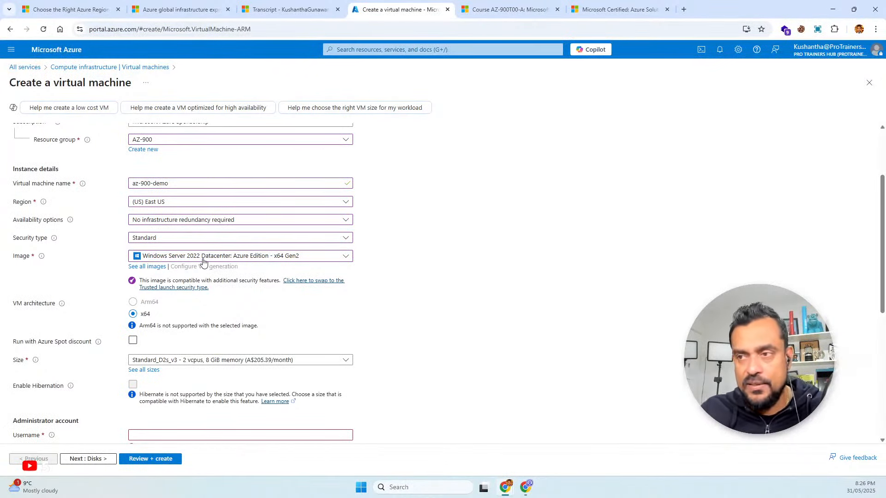
# Select Standard_D2s_v3 with 2 vcpus and 8 GiB memory as the virtual machine's size
pyautogui.scroll(-2, 203, 262)
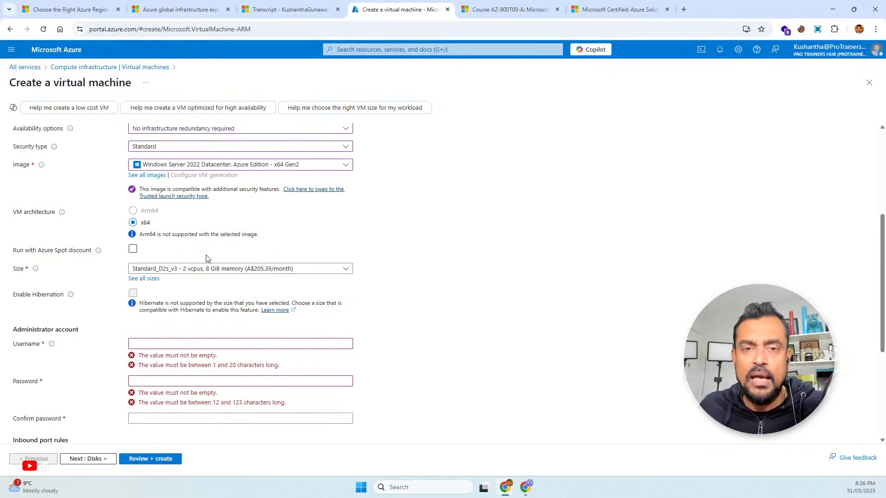
pyautogui.click(206, 270)
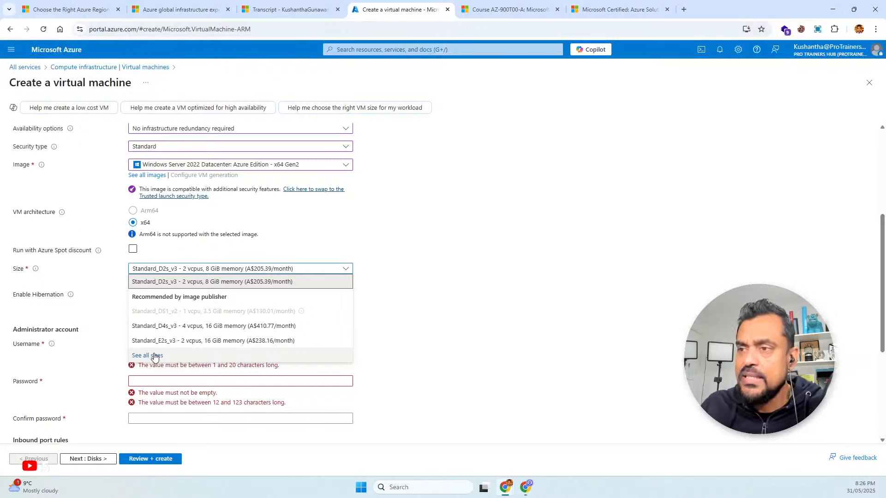
pyautogui.click(205, 287)
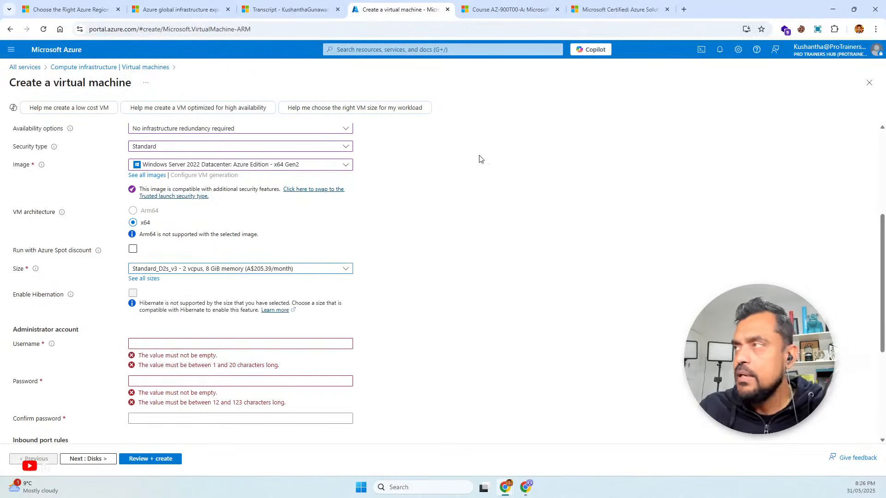
# Open the bookmarked Azure Pricing calculator in a new browser tab, add Virtual Machines to the estimate and view its configuration
pyautogui.click(683, 10)
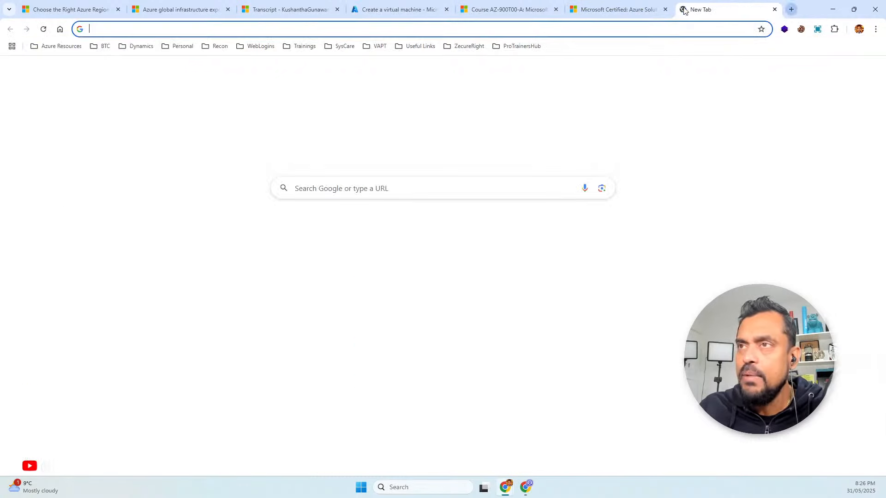
pyautogui.click(75, 47)
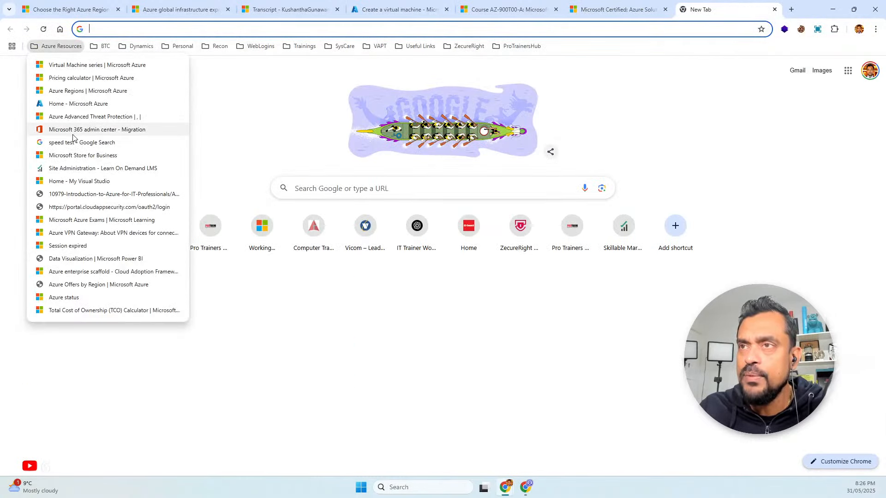
pyautogui.click(78, 79)
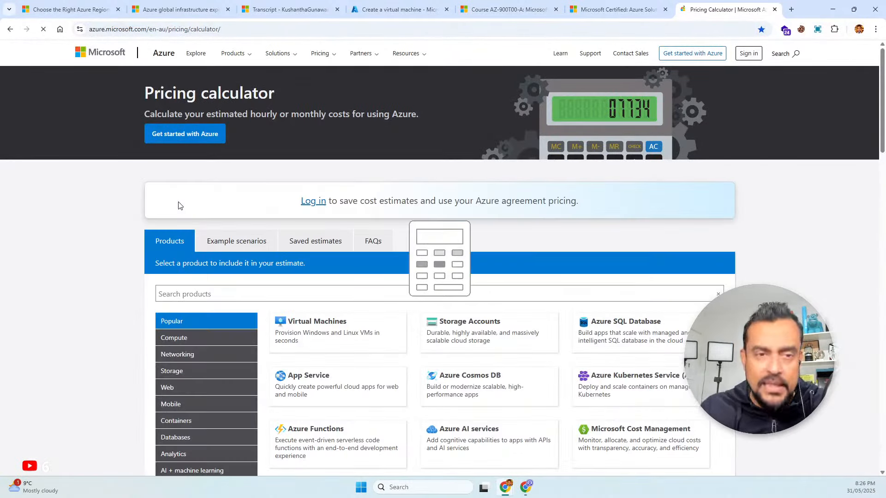
pyautogui.scroll(-1, 250, 217)
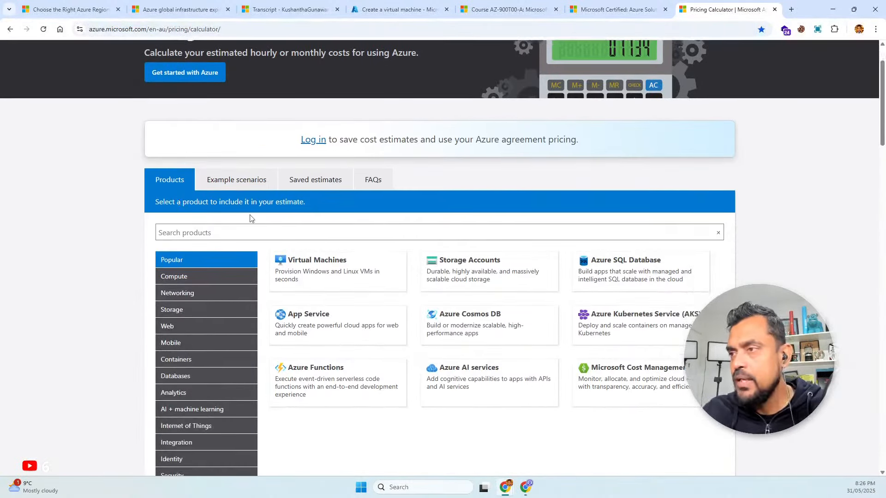
pyautogui.click(288, 256)
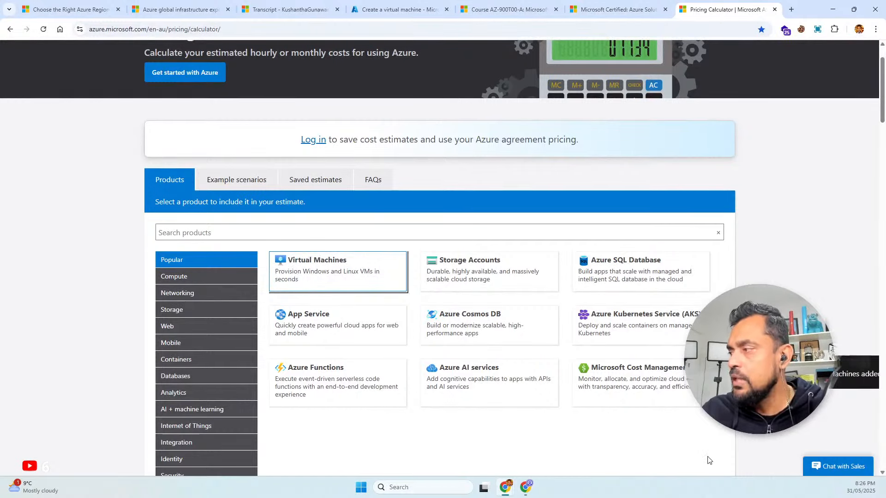
pyautogui.click(851, 375)
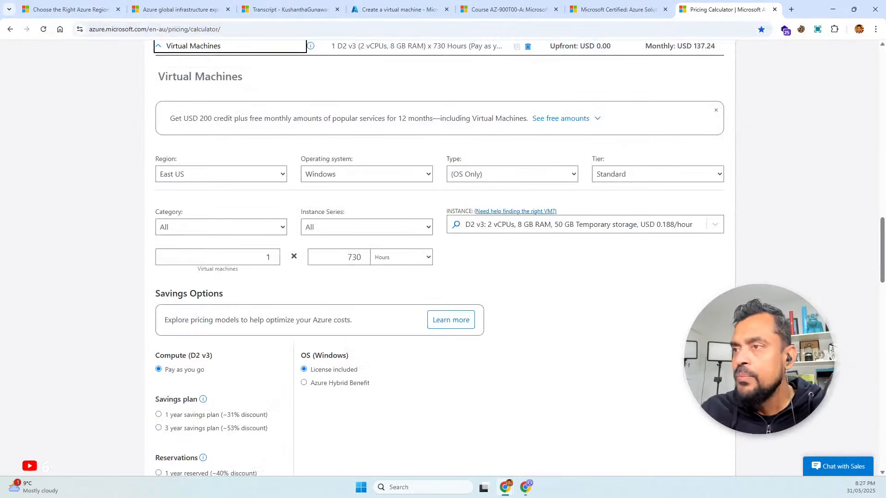
# Browse the instance sizes in the estimate, choose B2s with 2 Cores and 4 GB RAM, and highlight its monthly hours
pyautogui.click(517, 233)
pyautogui.scroll(-5, 550, 344)
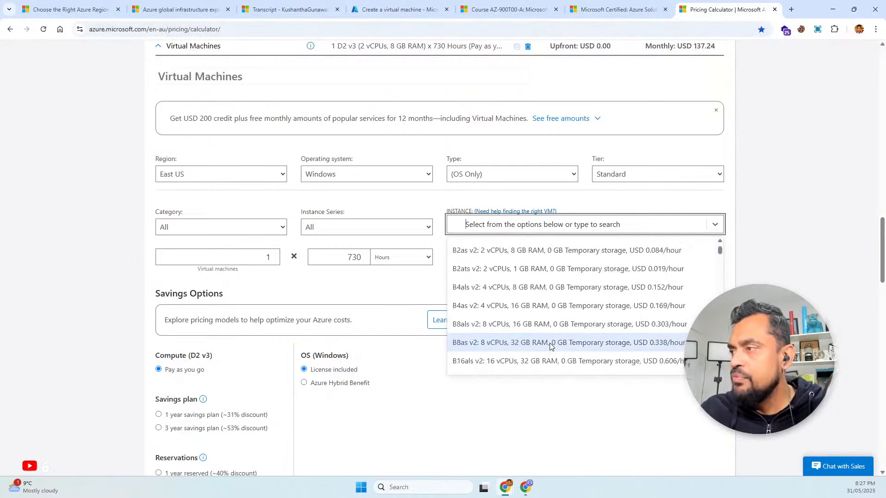
pyautogui.scroll(-10, 550, 342)
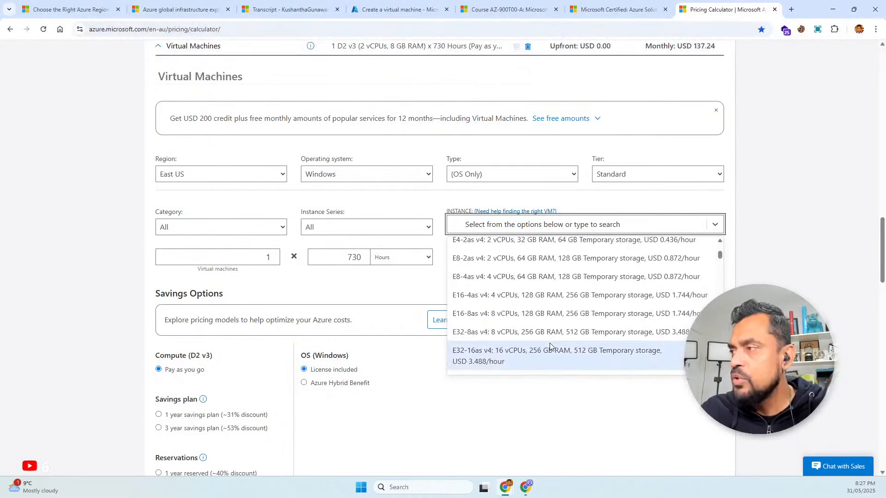
pyautogui.scroll(15, 550, 343)
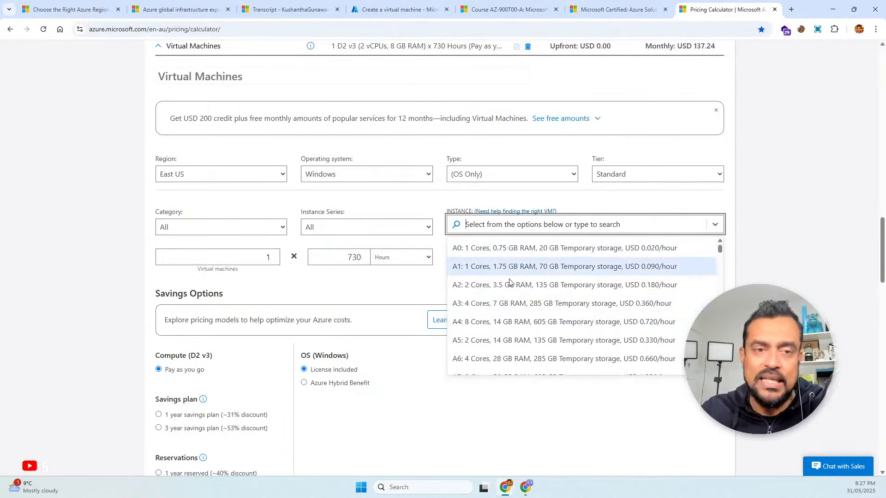
pyautogui.scroll(-5, 526, 326)
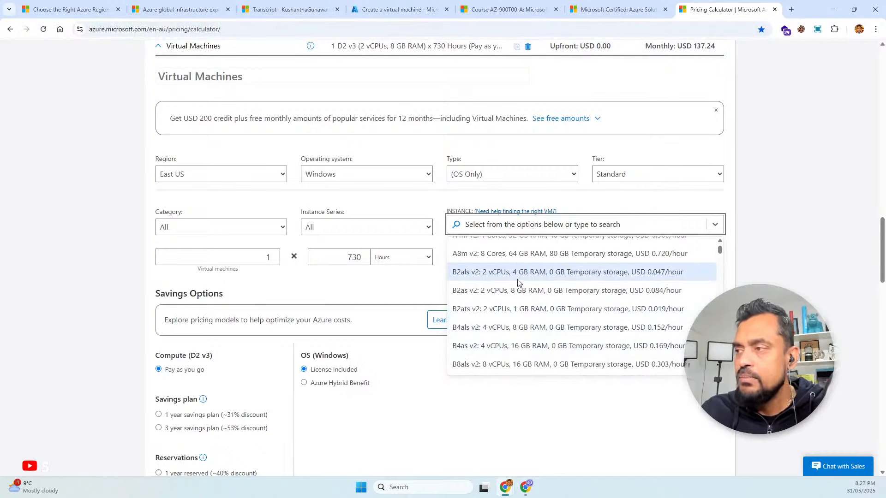
pyautogui.scroll(-2, 524, 326)
pyautogui.scroll(-5, 523, 327)
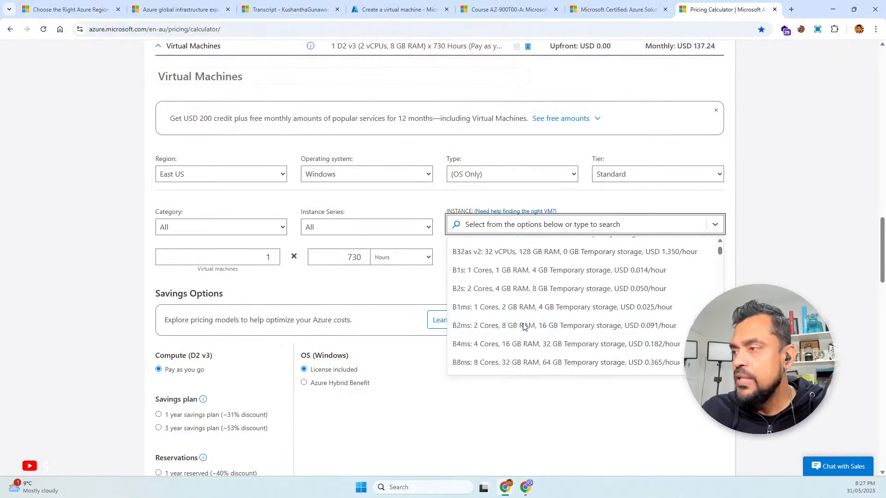
pyautogui.scroll(-5, 514, 351)
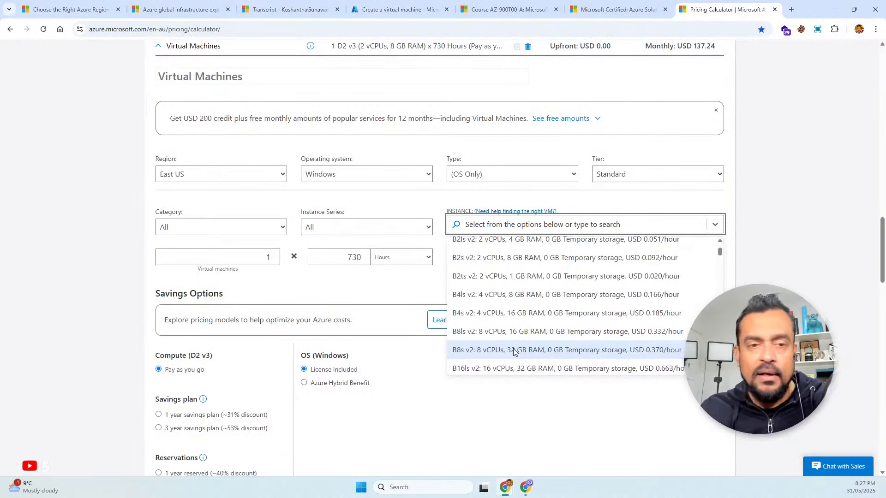
pyautogui.scroll(3, 514, 352)
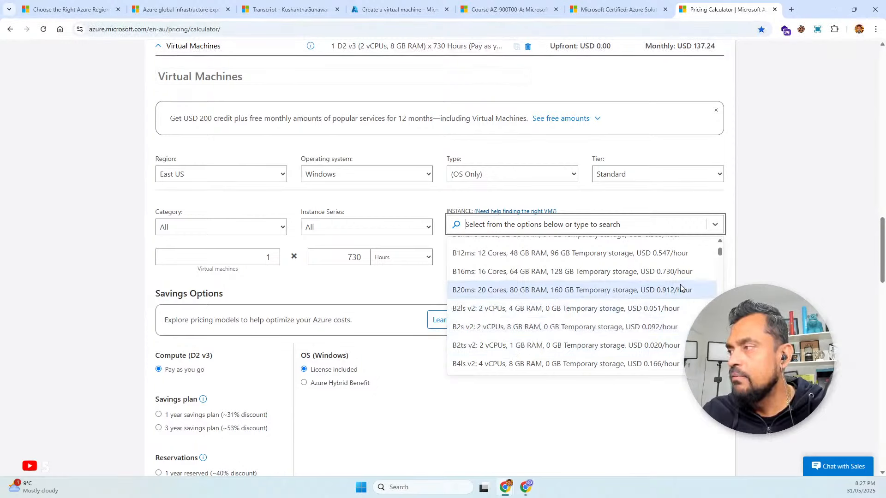
pyautogui.scroll(3, 616, 291)
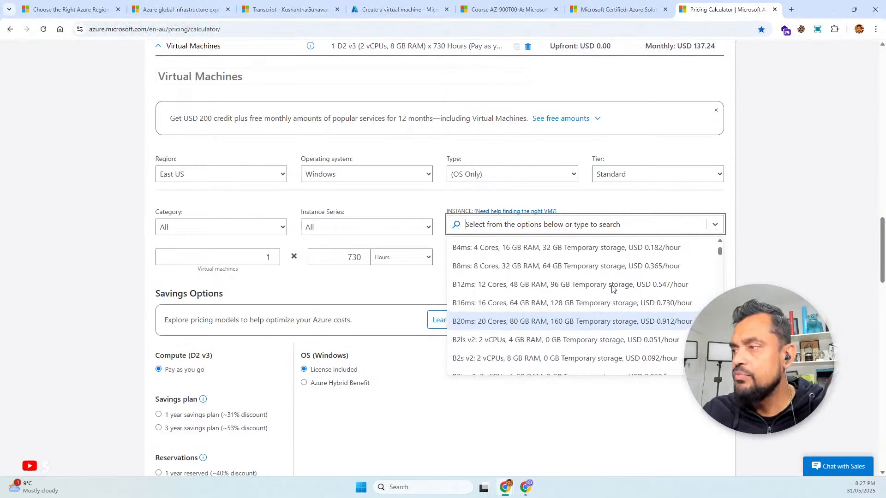
pyautogui.scroll(3, 613, 289)
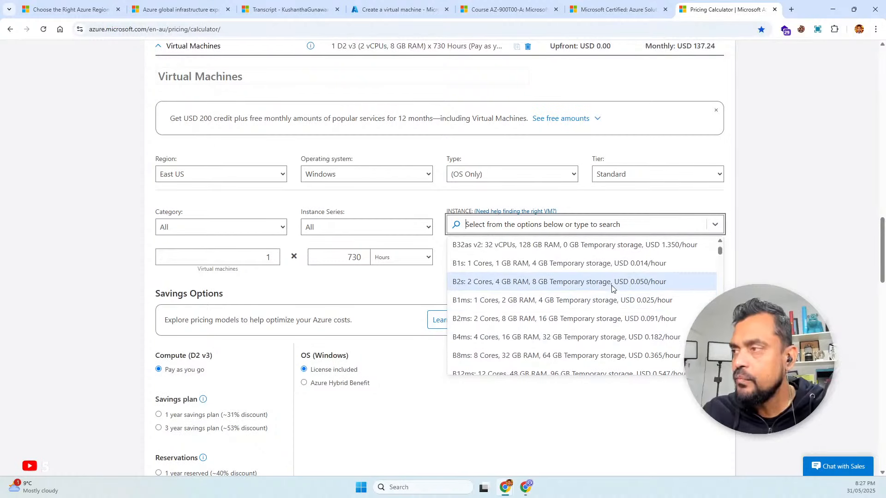
pyautogui.click(519, 282)
pyautogui.scroll(-2, 531, 318)
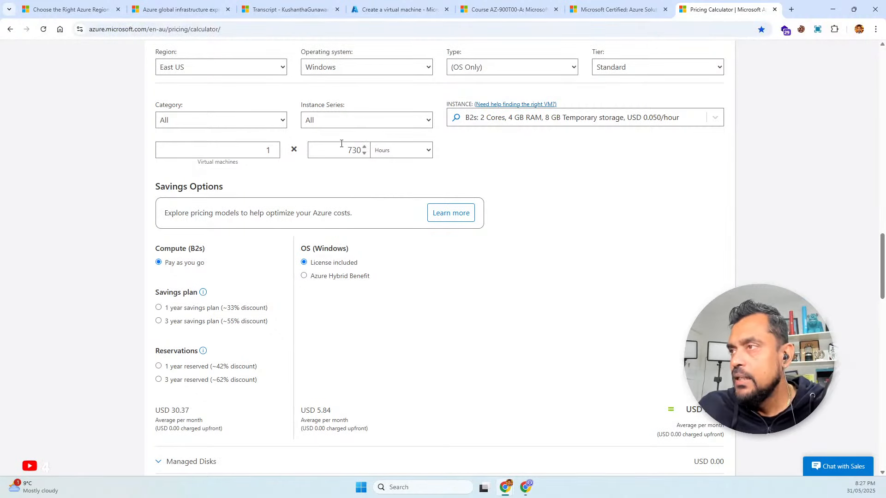
pyautogui.doubleClick(359, 149)
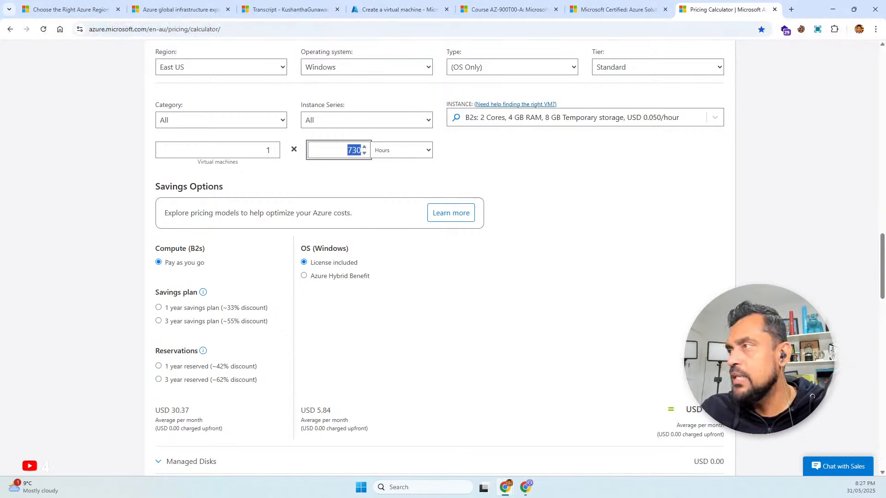
# Change the estimate's virtual machine instance to B4ls v2 with 4 vCPUs and 8 GB RAM
pyautogui.click(605, 117)
pyautogui.scroll(-5, 582, 207)
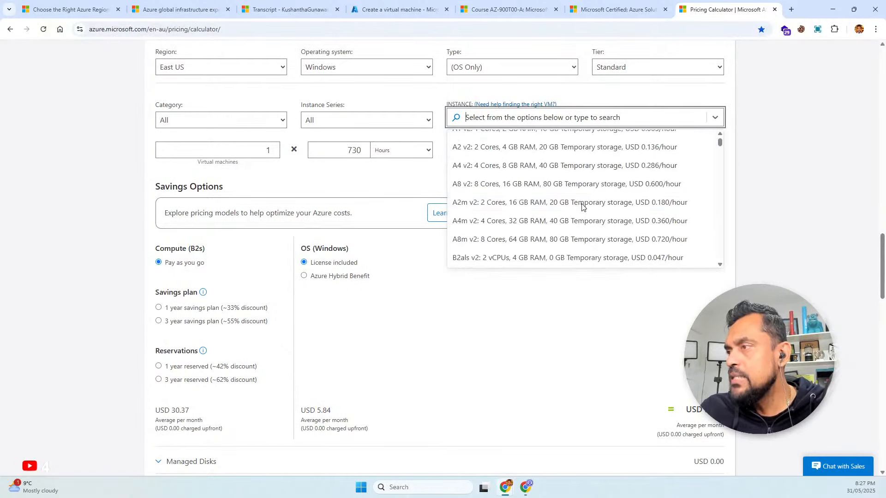
pyautogui.scroll(-5, 582, 207)
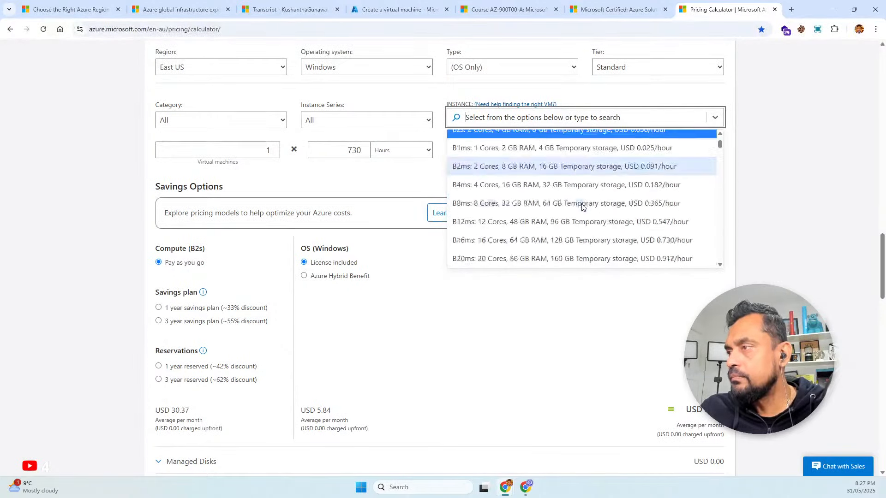
pyautogui.scroll(-5, 583, 207)
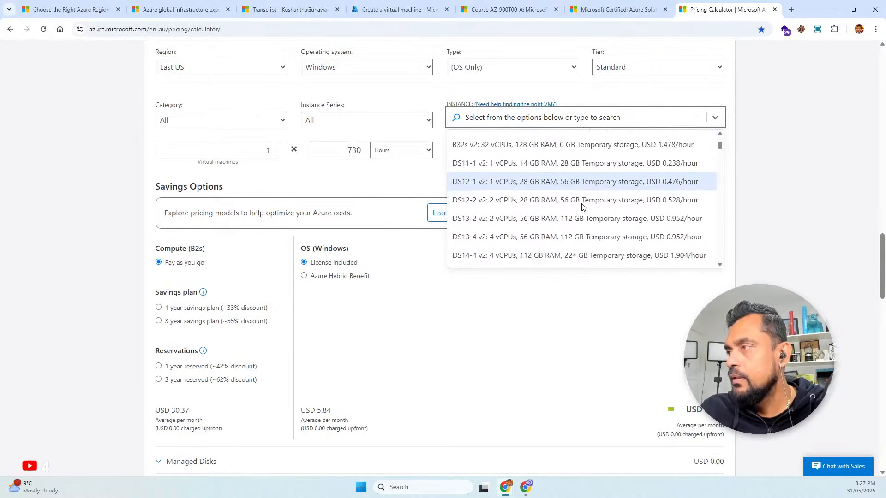
pyautogui.scroll(-3, 582, 208)
pyautogui.scroll(5, 582, 208)
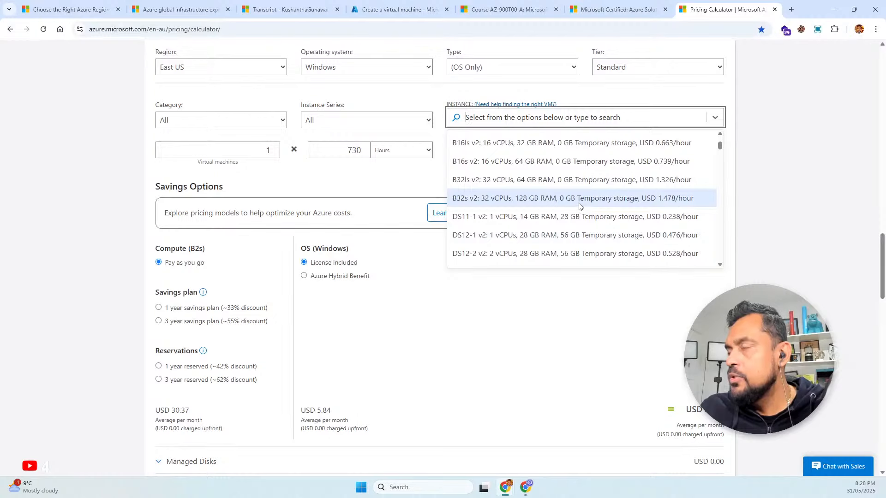
pyautogui.scroll(2, 579, 198)
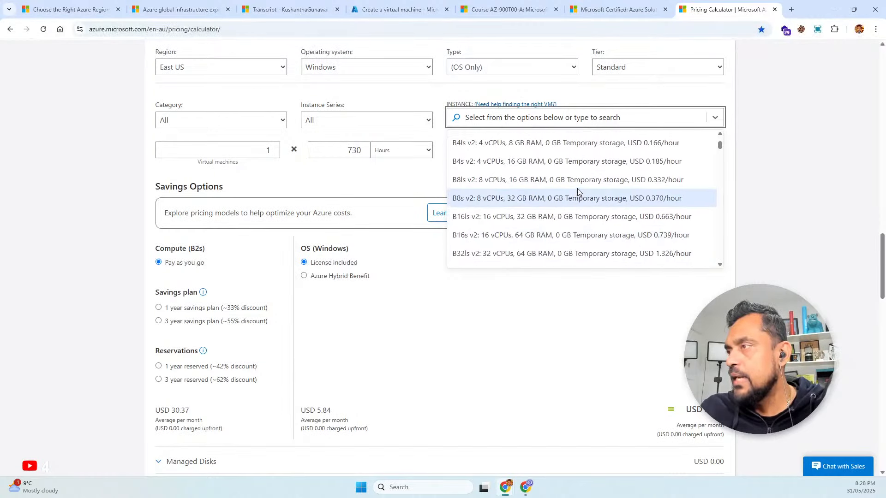
pyautogui.scroll(1, 577, 189)
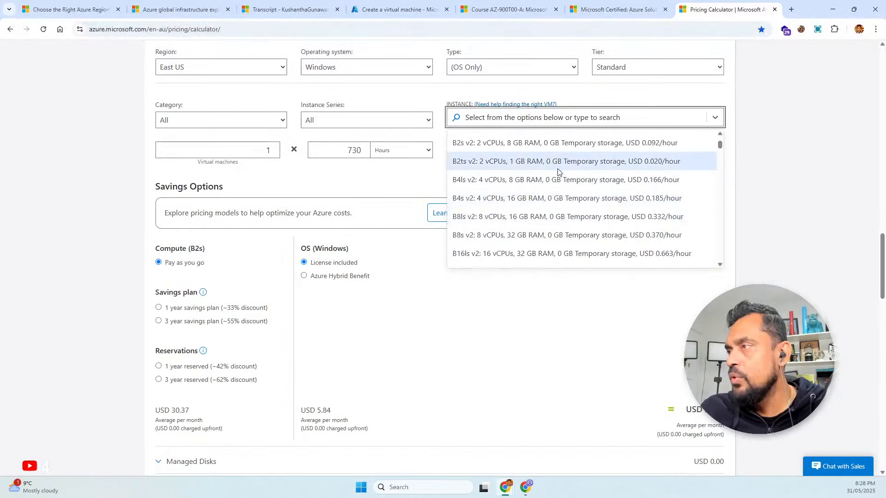
pyautogui.click(558, 182)
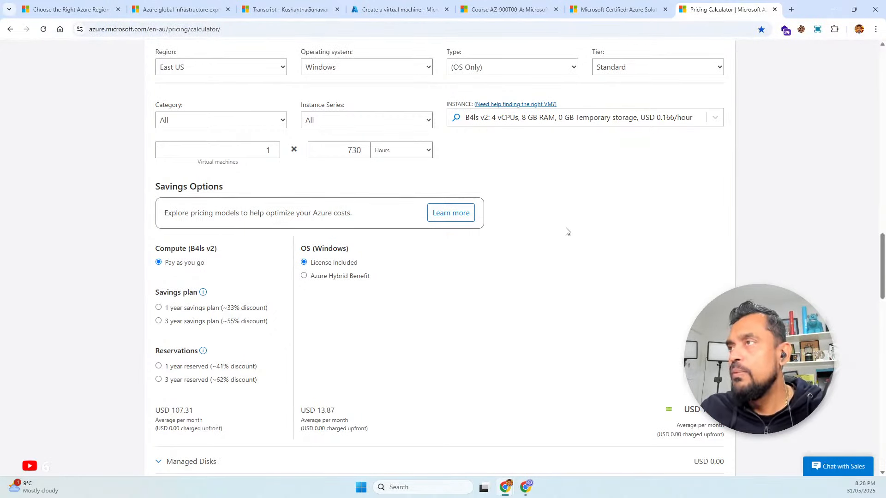
# Return to the virtual machine creation form in the Azure portal and set the administrator username to localadmin
pyautogui.click(409, 10)
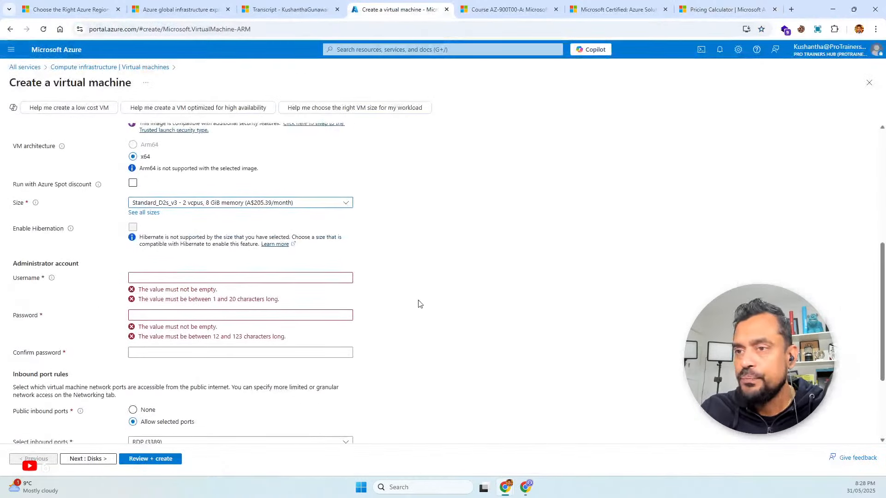
pyautogui.click(186, 273)
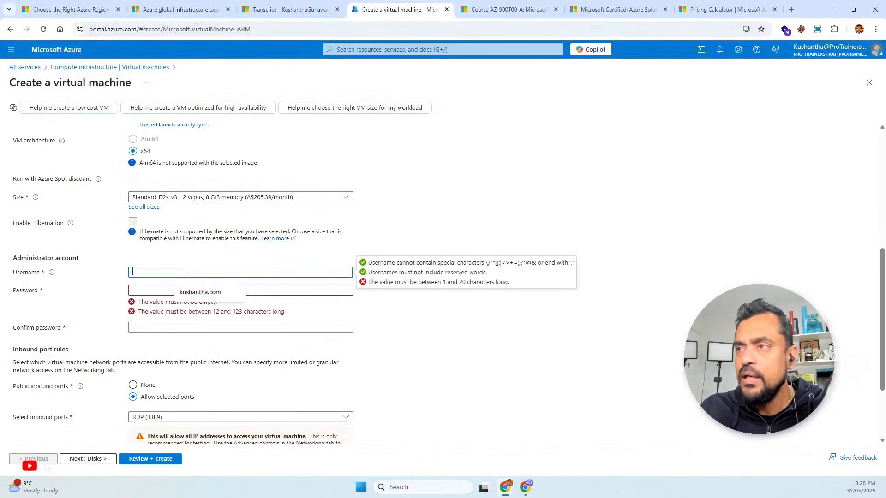
pyautogui.click(145, 275)
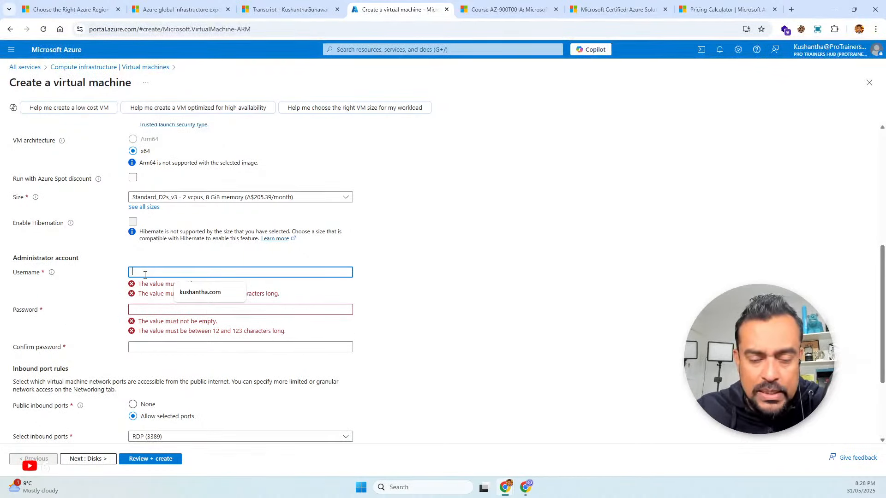
pyautogui.write('locala')
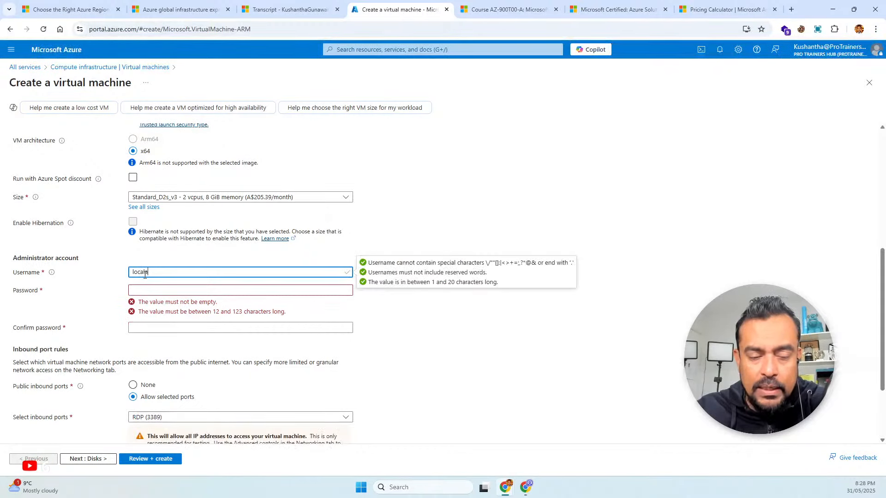
pyautogui.write('dmin')
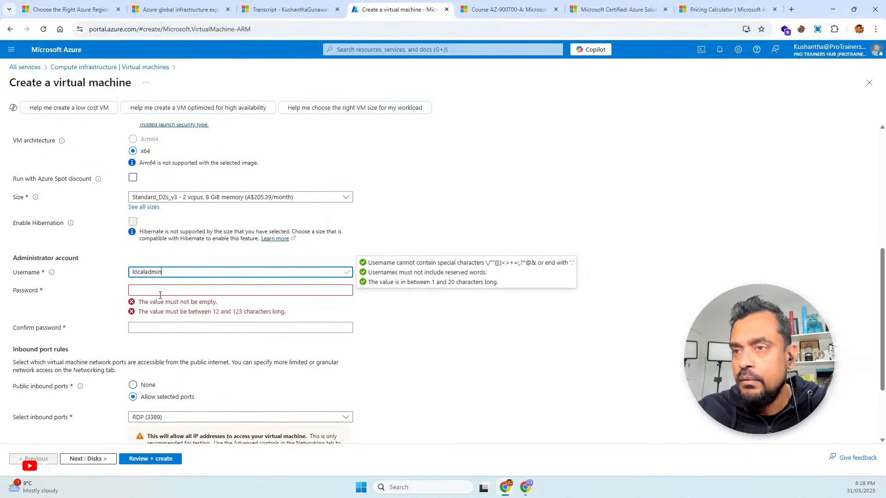
# Try to enter a password for the administrator account and start filling in the password confirmation
pyautogui.click(160, 289)
pyautogui.write('P')
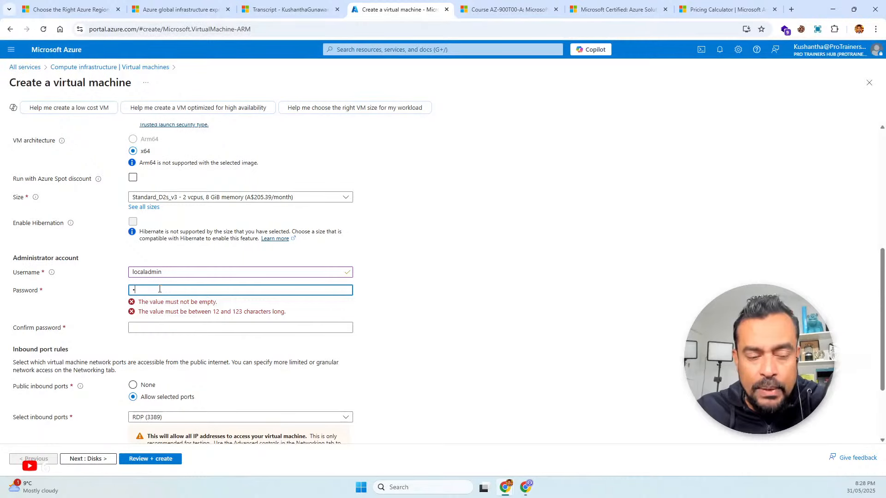
pyautogui.write('•••')
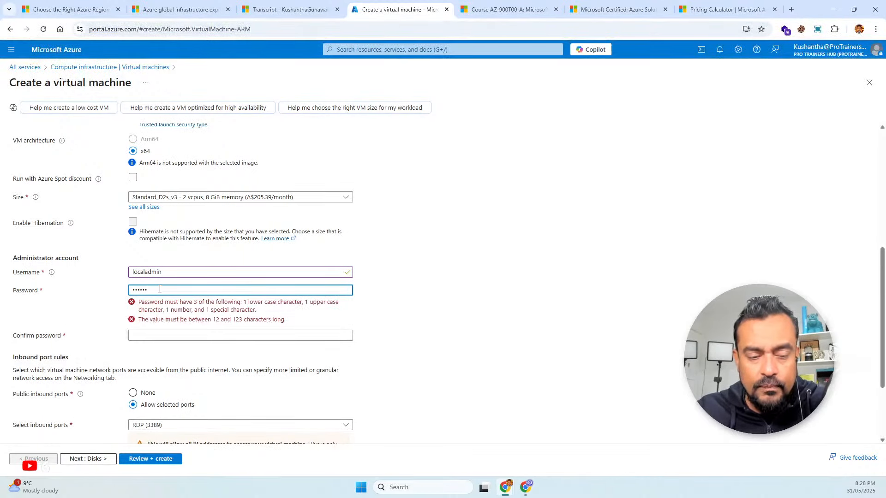
pyautogui.write('•••')
pyautogui.press('Tab')
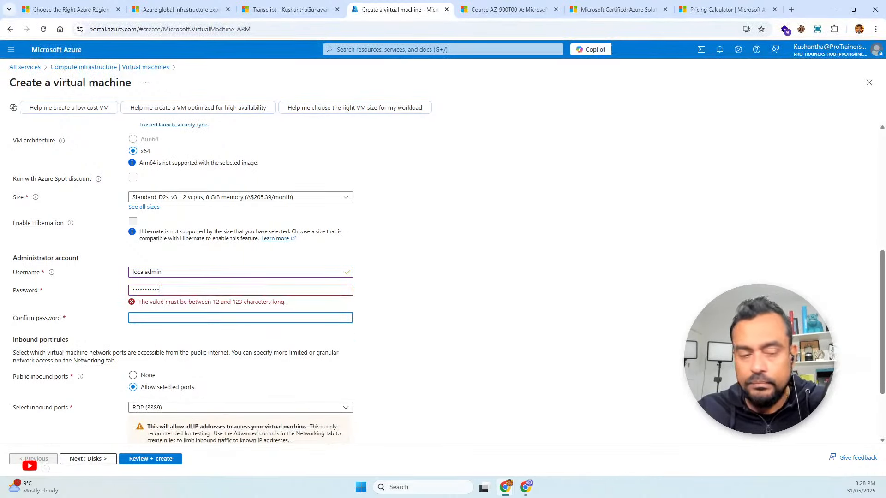
pyautogui.write('•')
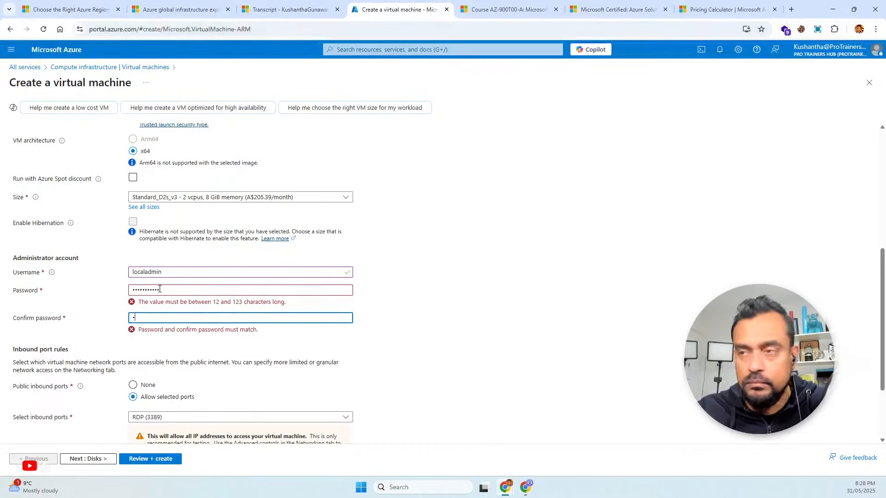
# Replace the administrator password with a longer one and complete the password confirmation to match
pyautogui.doubleClick(184, 290)
pyautogui.write('••••••')
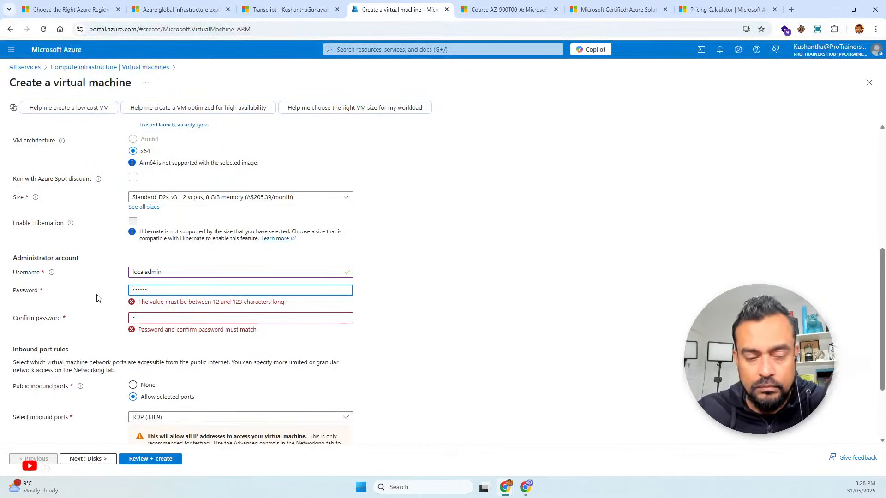
pyautogui.write('••')
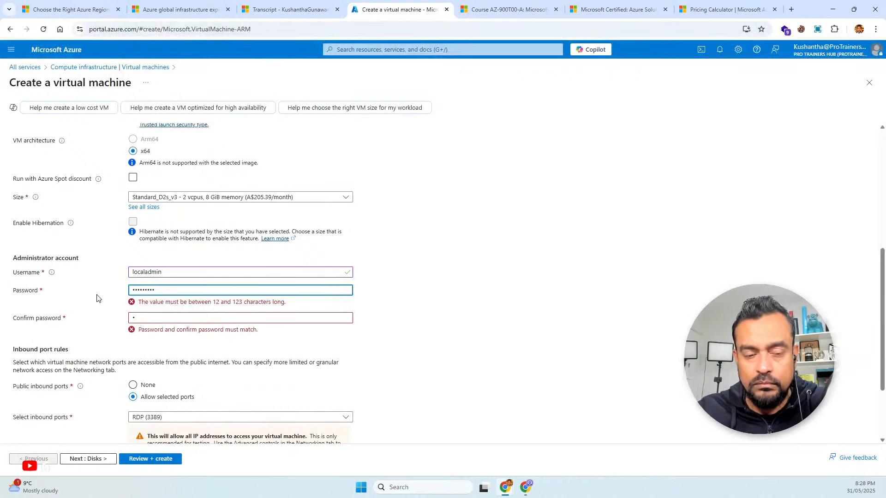
pyautogui.write('••')
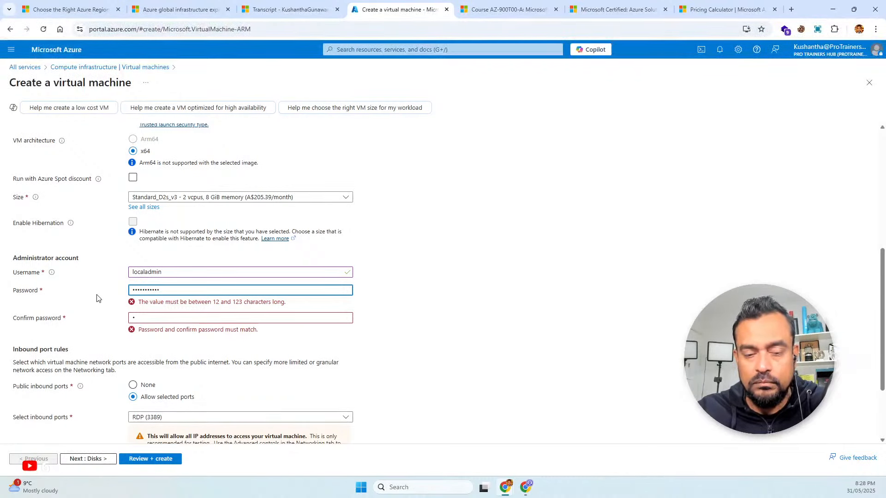
pyautogui.write('••')
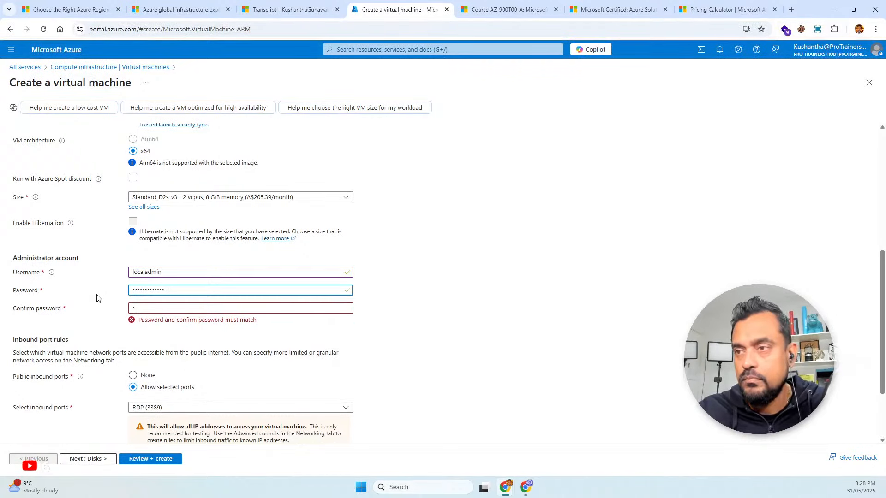
pyautogui.click(145, 311)
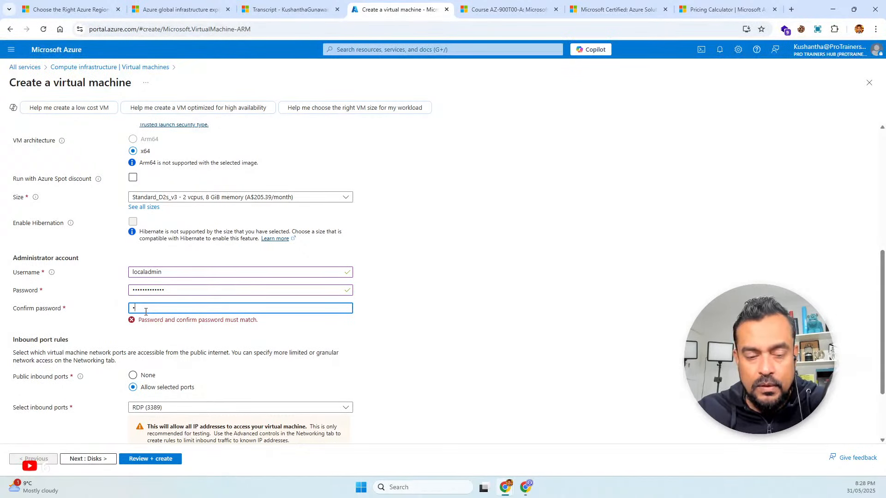
pyautogui.write('••••••')
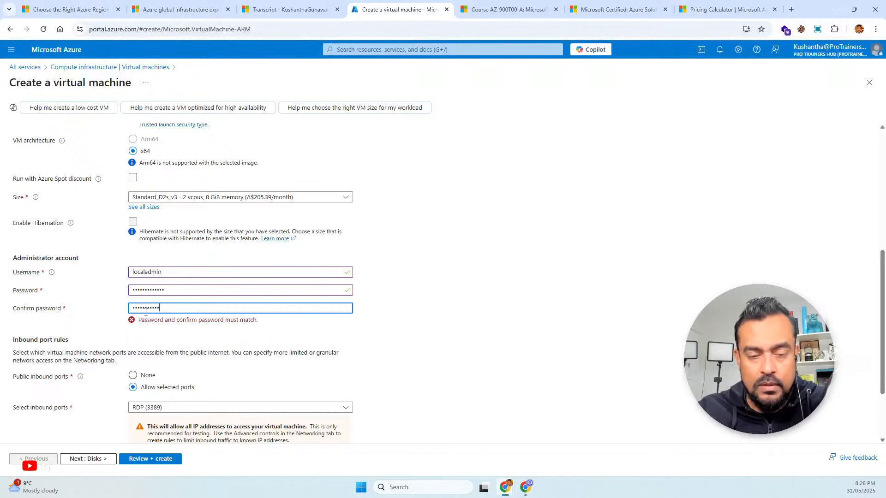
pyautogui.write('••••••')
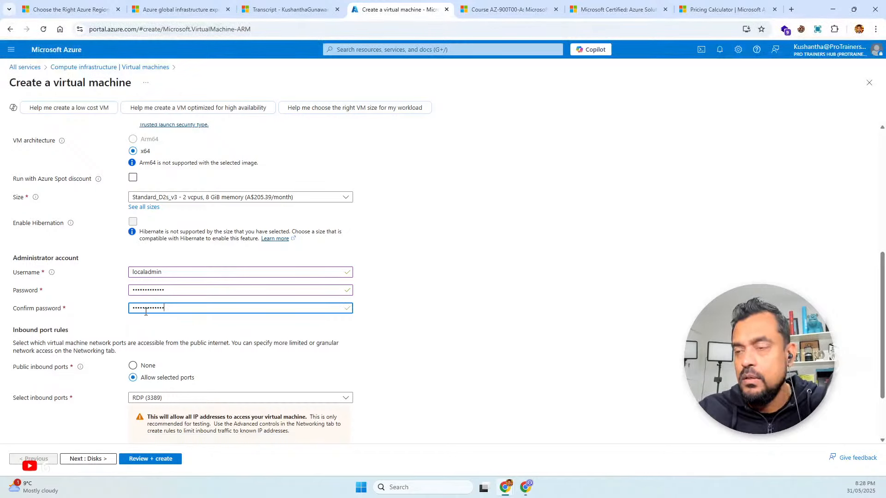
# Validate the virtual machine configuration, review its summary from basics to advanced settings, and create the virtual machine
pyautogui.scroll(-2, 230, 393)
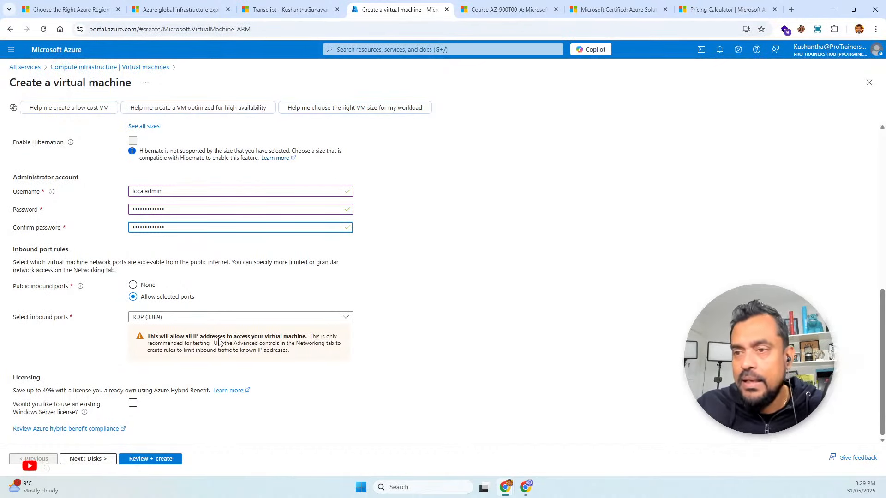
pyautogui.click(159, 461)
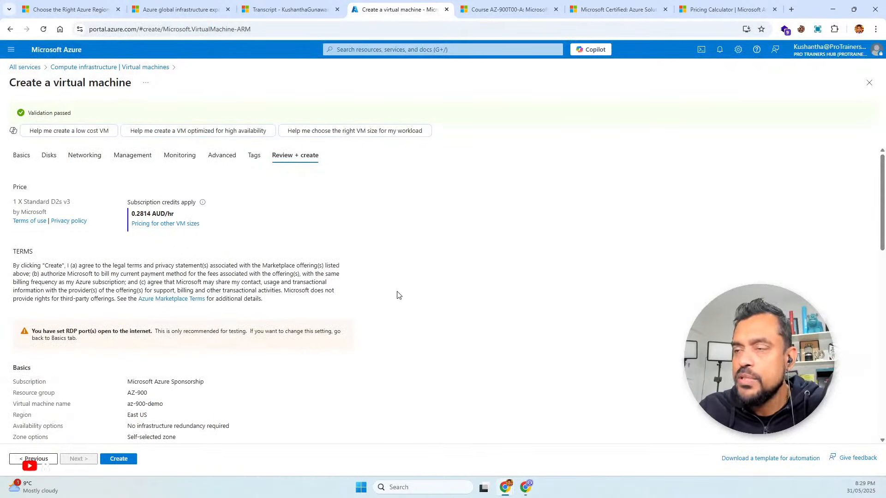
pyautogui.scroll(-3, 137, 222)
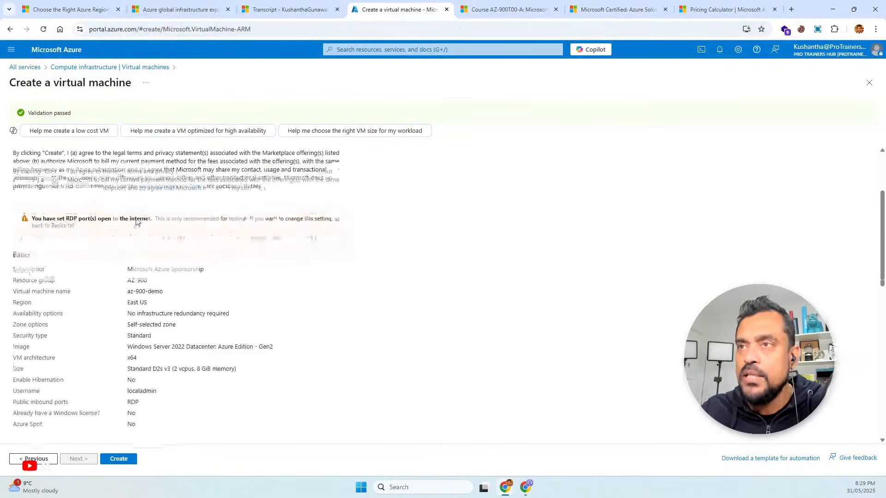
pyautogui.scroll(-10, 137, 221)
pyautogui.scroll(4, 137, 222)
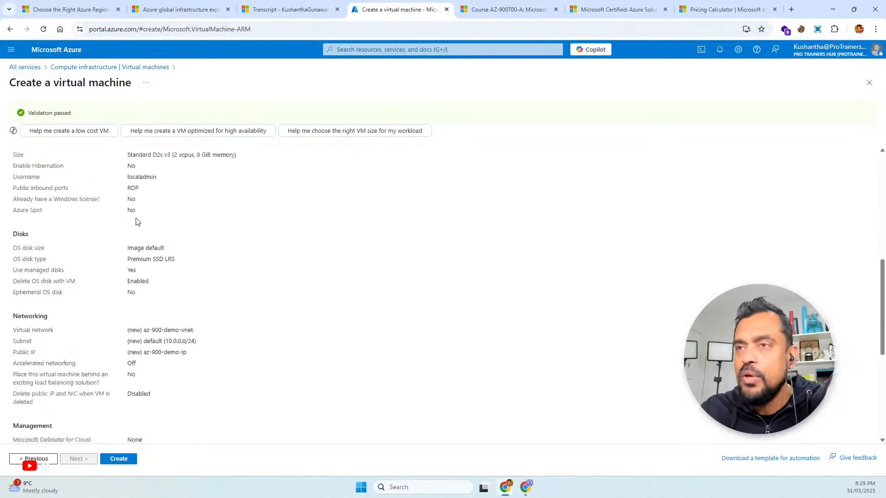
pyautogui.scroll(7, 137, 222)
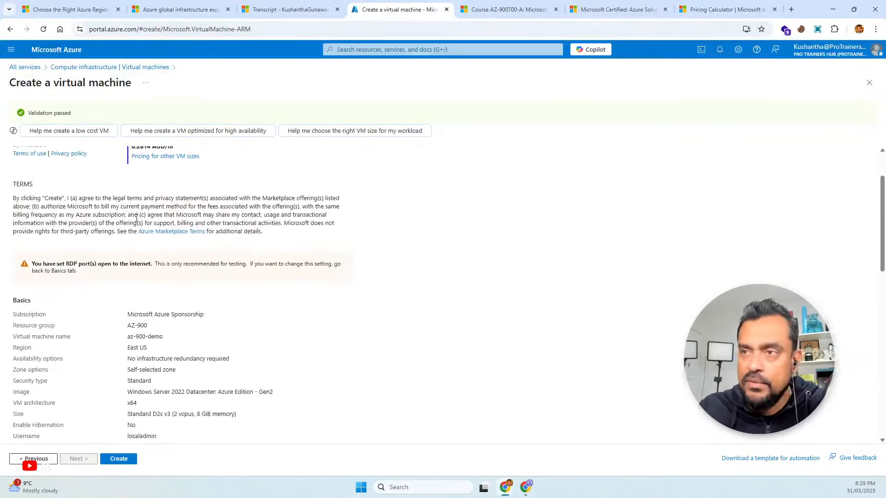
pyautogui.scroll(1, 137, 218)
pyautogui.scroll(-10, 137, 218)
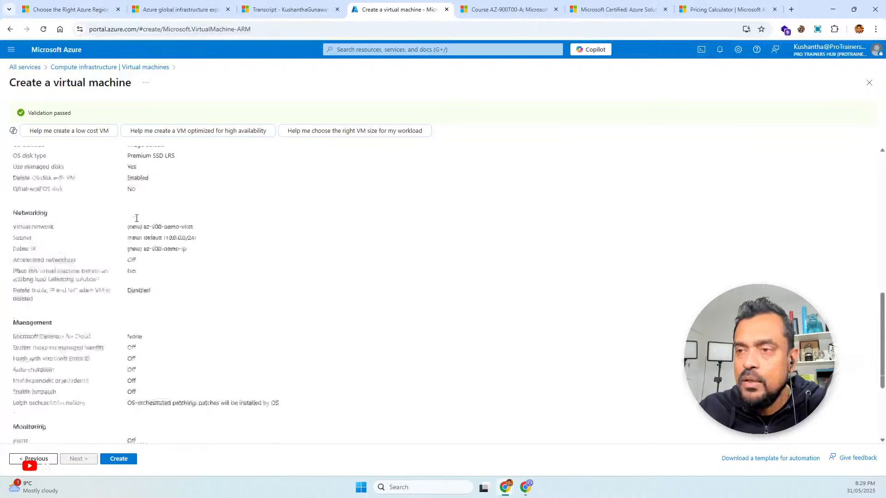
pyautogui.scroll(-3, 137, 218)
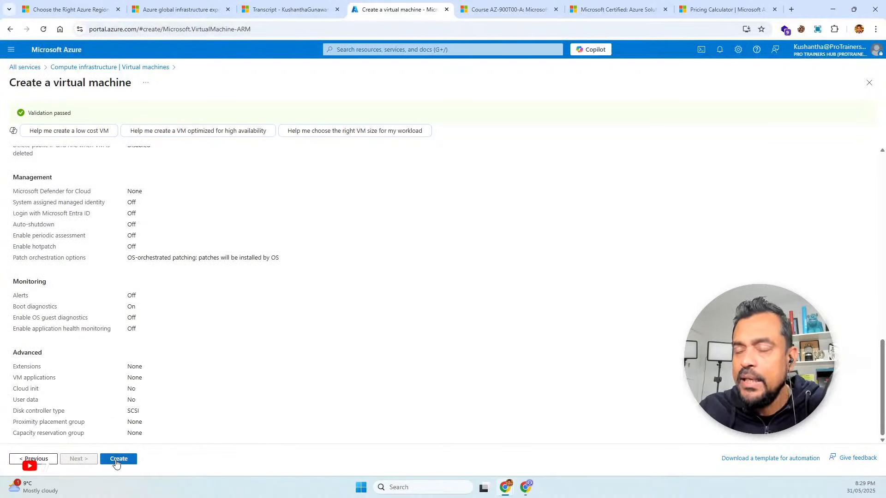
pyautogui.click(117, 461)
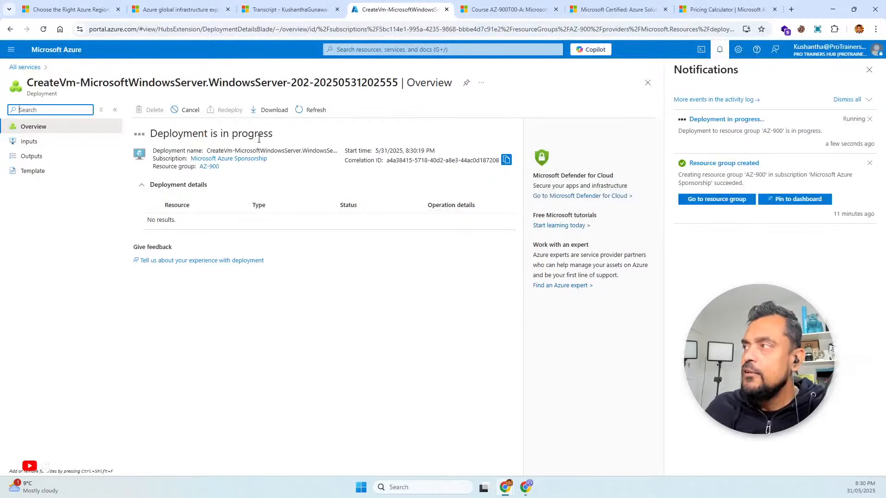
# Open the AZ-900 resource group from the list of resource groups and refresh its overview
pyautogui.click(14, 49)
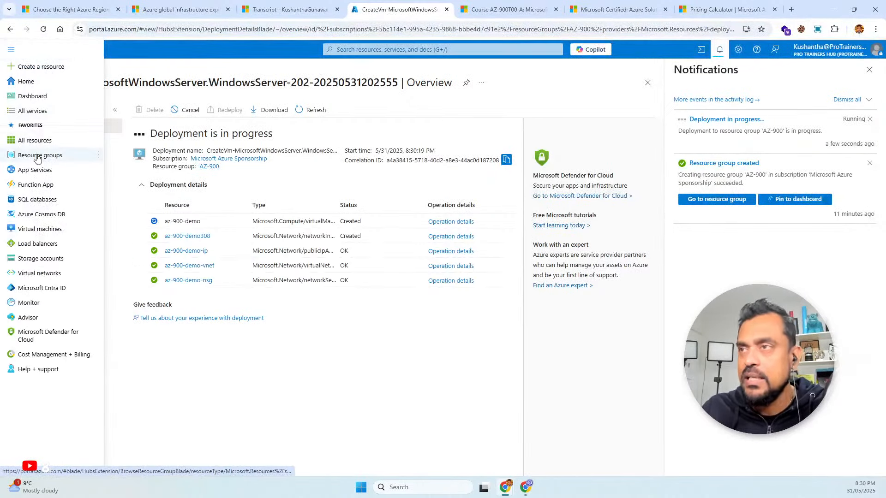
pyautogui.click(38, 157)
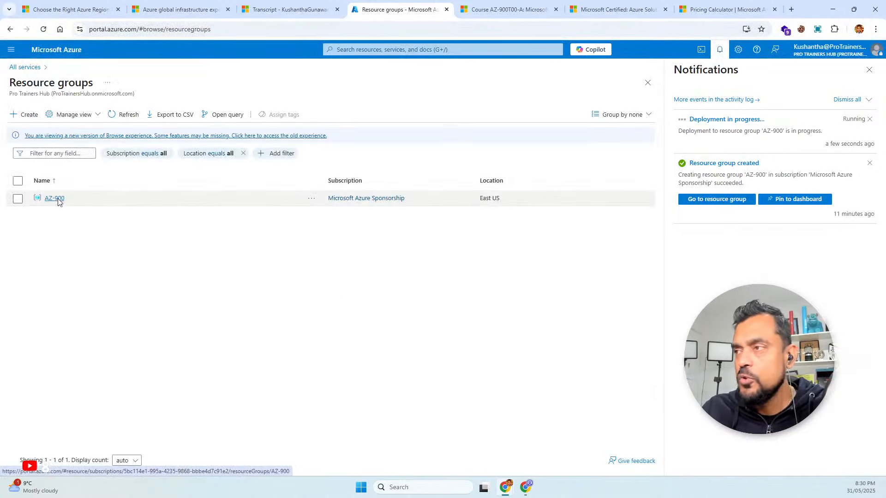
pyautogui.click(56, 199)
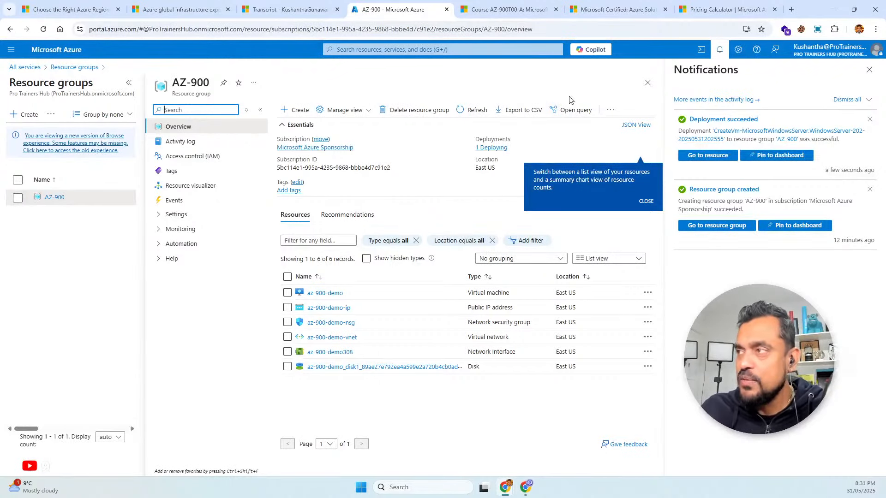
pyautogui.click(463, 112)
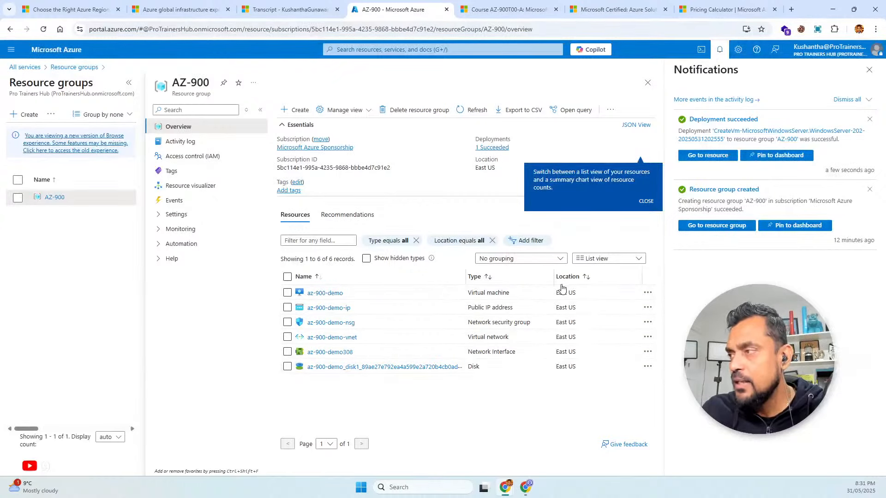
# Go back to the full list of resource groups to check its entries, and reopen AZ-900
pyautogui.click(31, 68)
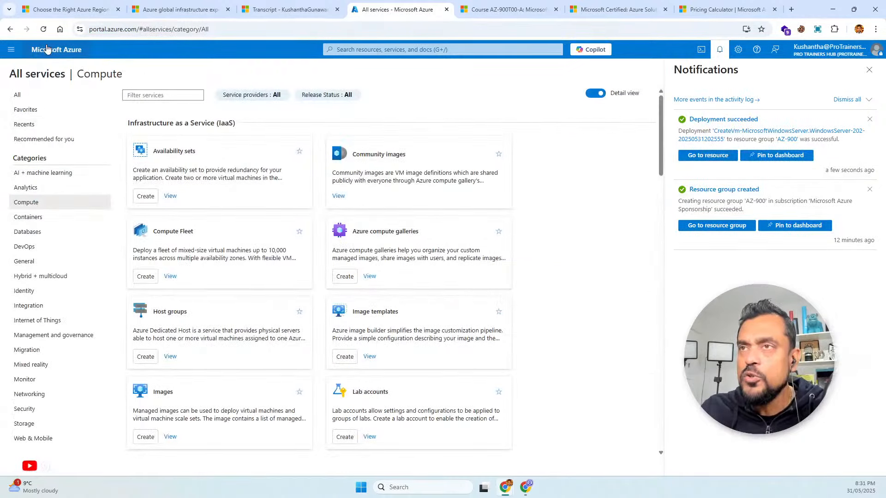
pyautogui.click(11, 49)
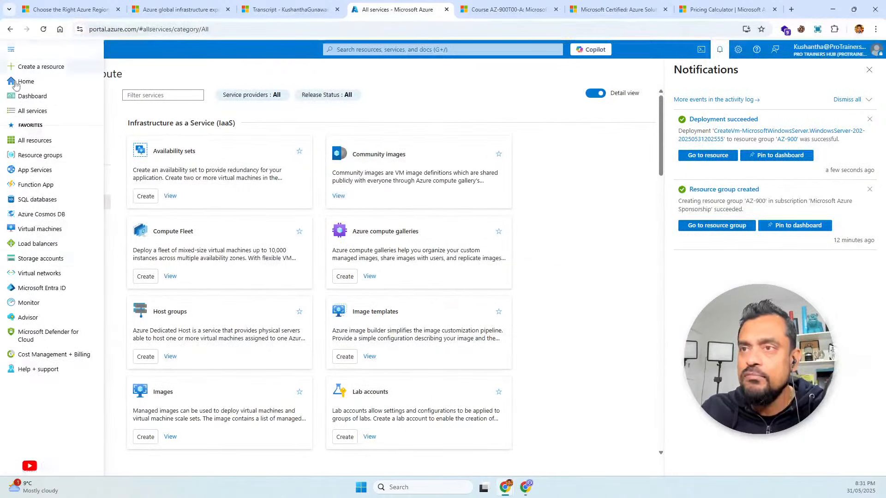
pyautogui.click(40, 156)
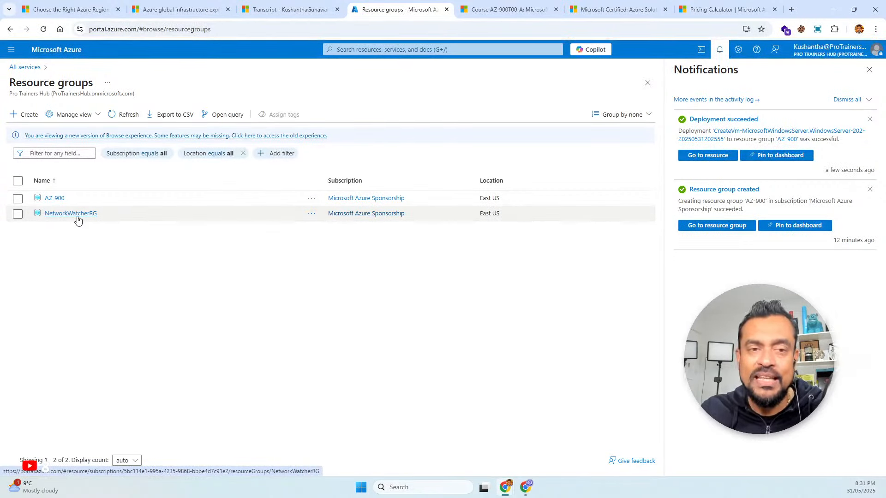
pyautogui.click(54, 198)
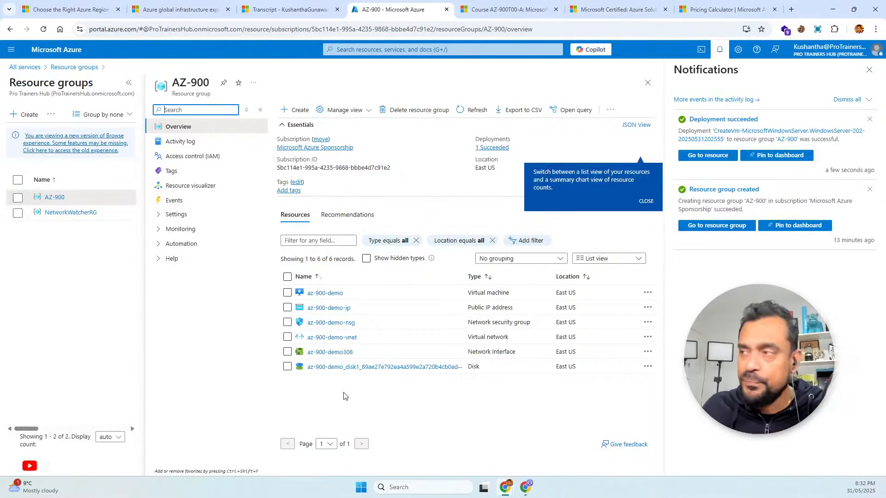
# Open the deployed az-900-demo virtual machine, highlight its vCPU and memory size, and examine its remaining properties
pyautogui.click(723, 156)
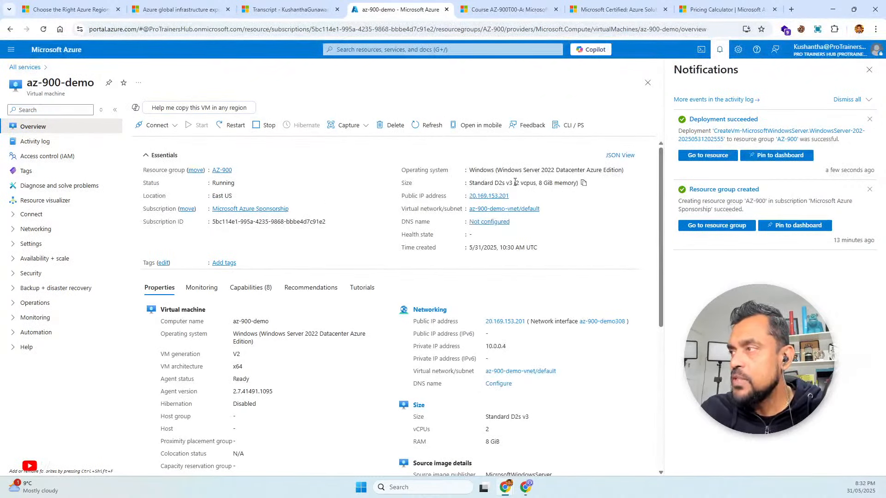
pyautogui.moveTo(515, 183); pyautogui.dragTo(576, 185)
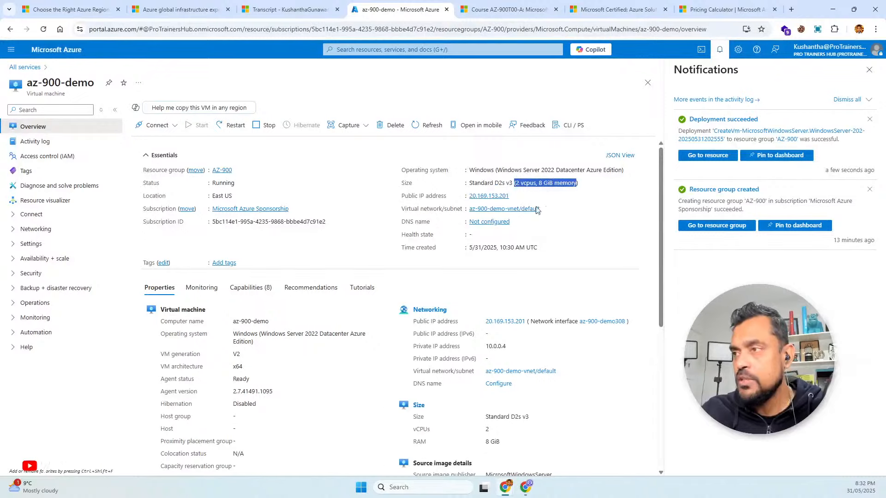
pyautogui.scroll(-3, 528, 276)
pyautogui.scroll(-5, 528, 276)
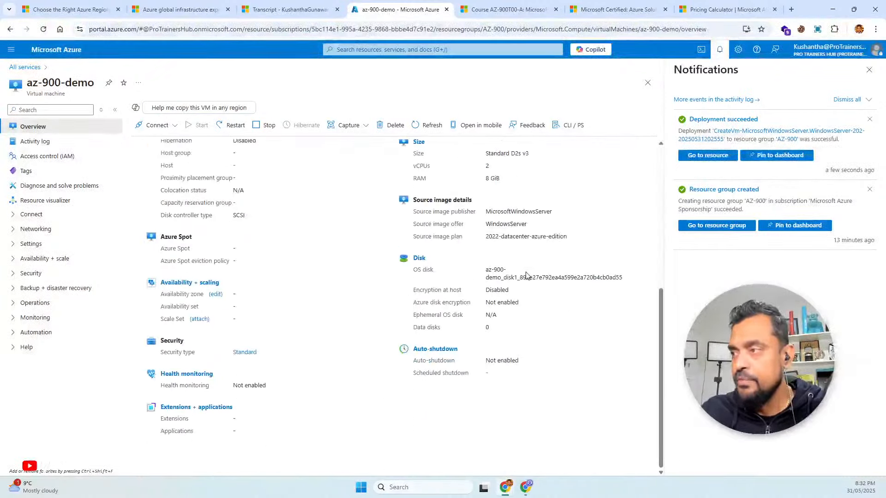
# Check the virtual machine's overview properties and open its Connect page with the Native RDP option
pyautogui.scroll(6, 527, 276)
pyautogui.scroll(-2, 528, 276)
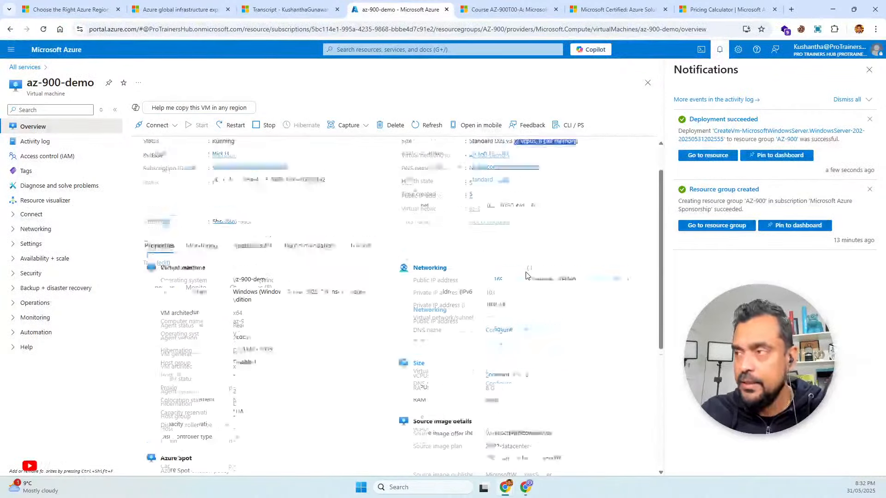
pyautogui.scroll(2, 527, 276)
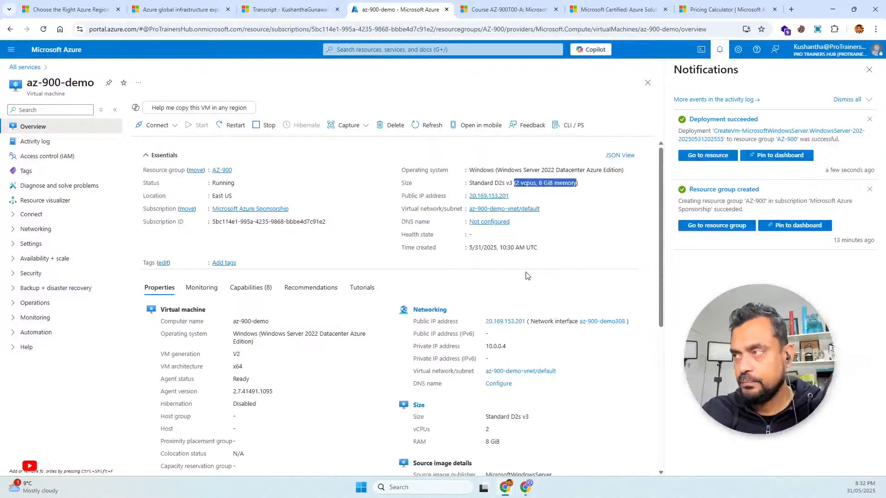
pyautogui.click(32, 215)
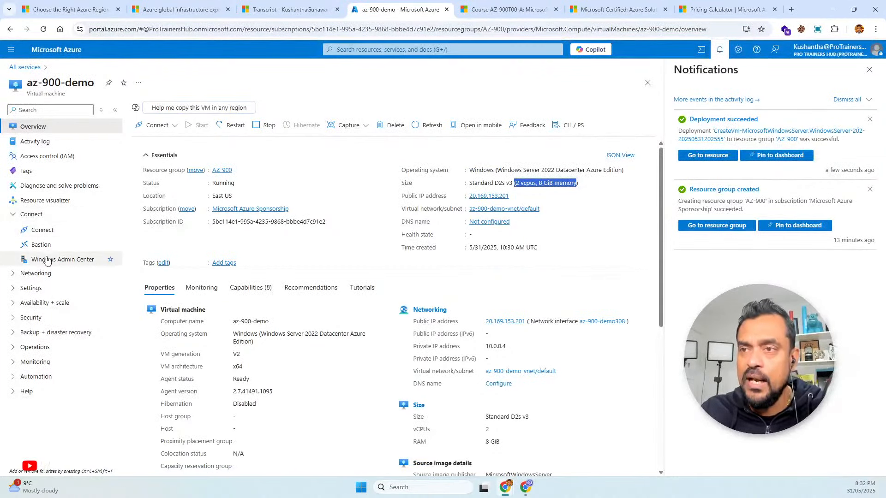
pyautogui.click(42, 230)
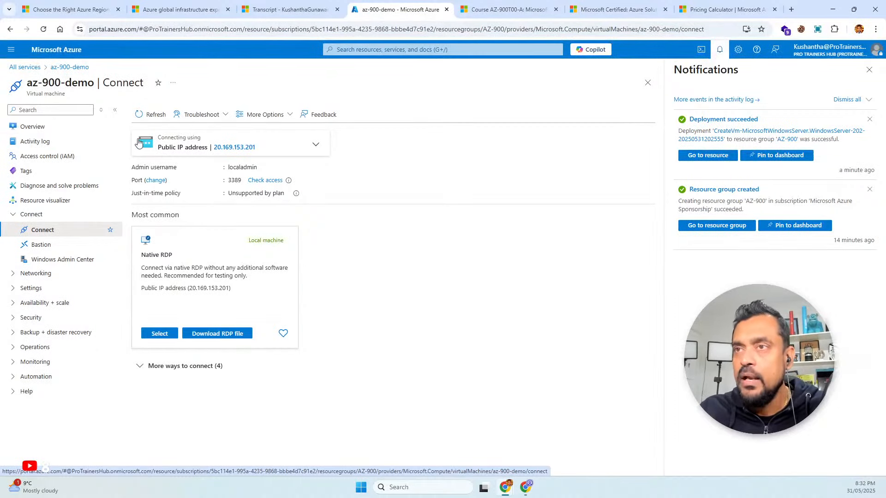
pyautogui.click(39, 132)
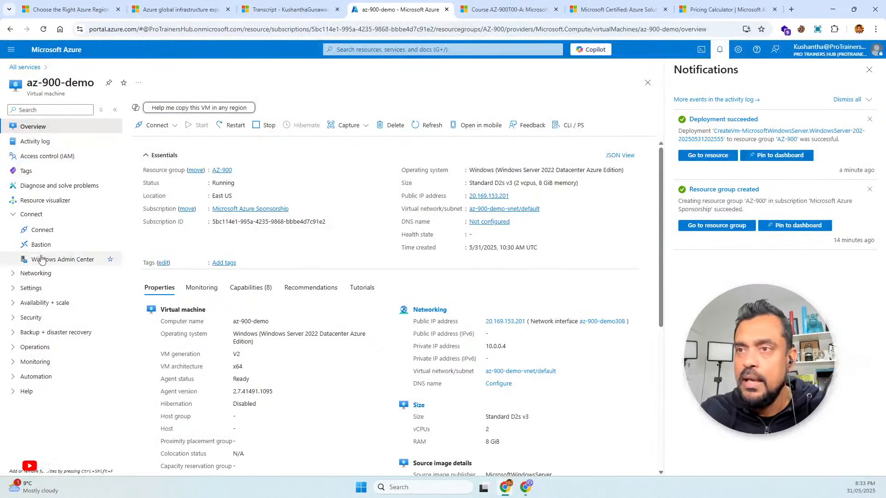
pyautogui.click(37, 230)
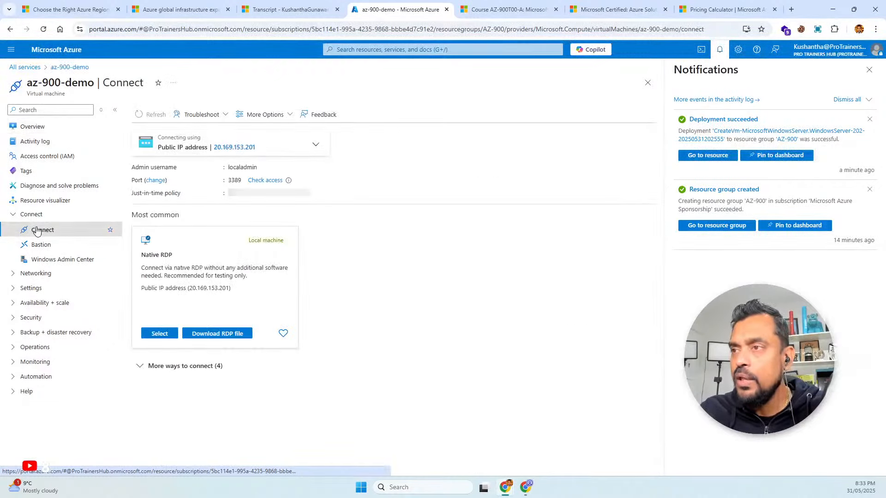
# Download the Native RDP file for az-900-demo, open it, and start the remote connection despite the unknown publisher
pyautogui.click(206, 339)
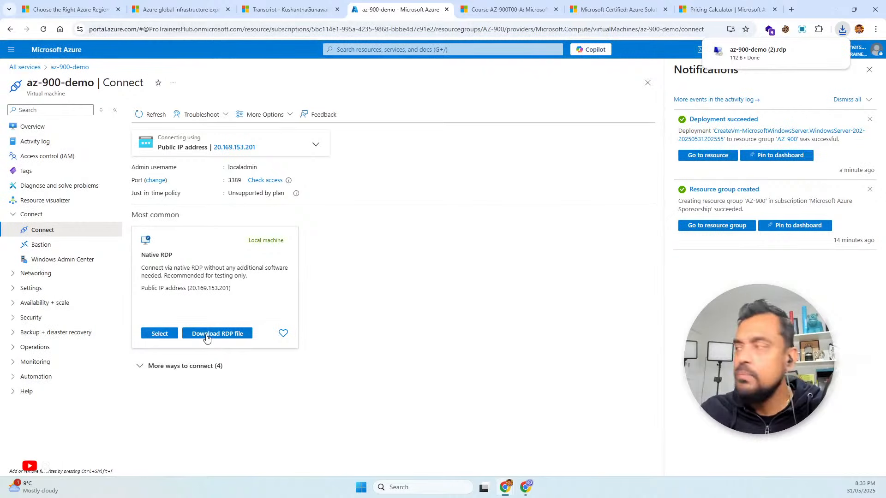
pyautogui.click(752, 54)
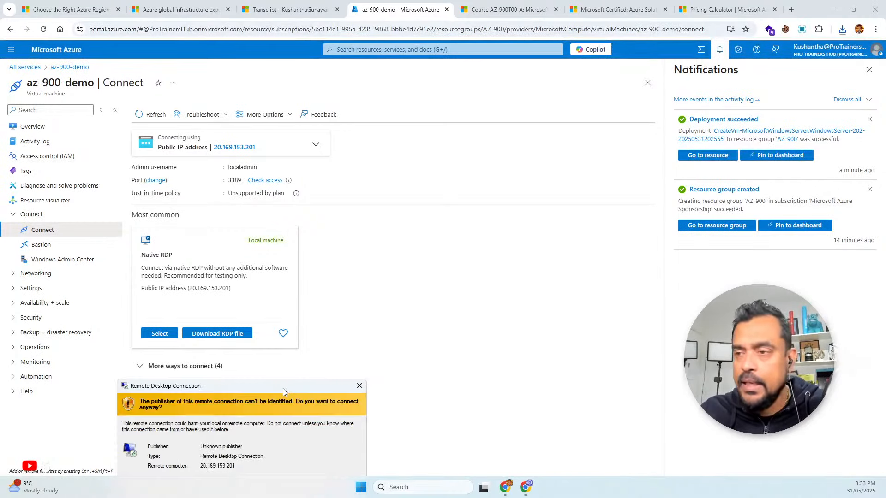
pyautogui.moveTo(283, 391); pyautogui.dragTo(485, 219)
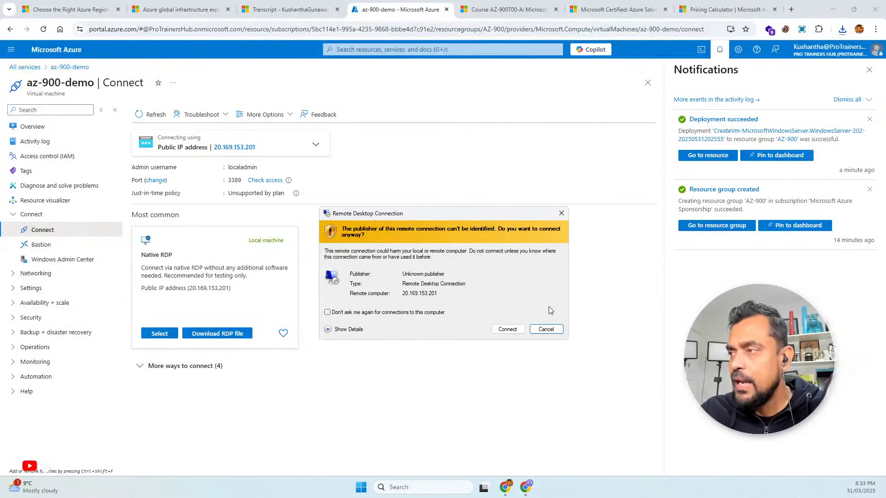
pyautogui.click(507, 329)
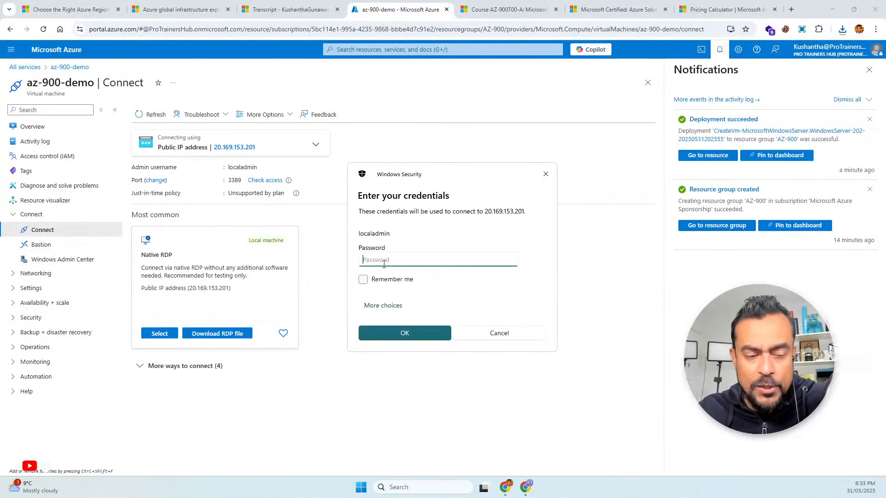
# Sign in to the virtual machine with the administrator account password, accepting the untrusted certificate, and maximize the remote desktop window
pyautogui.write('************')
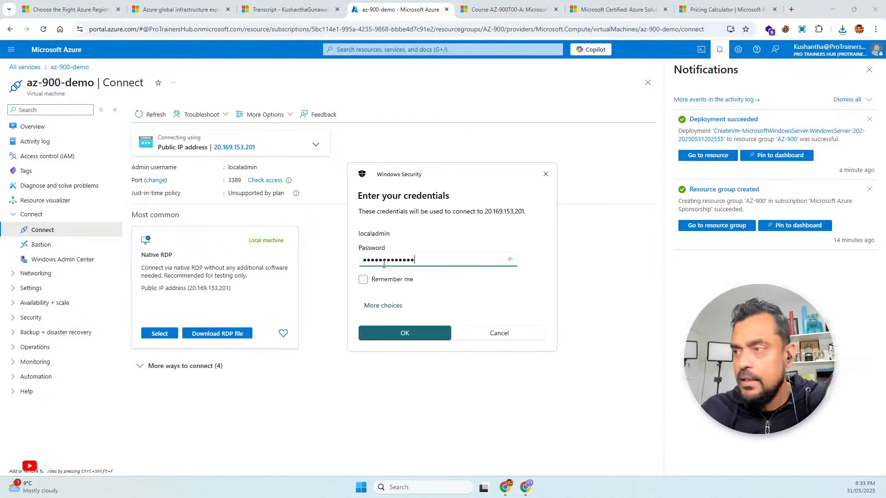
pyautogui.press('Return')
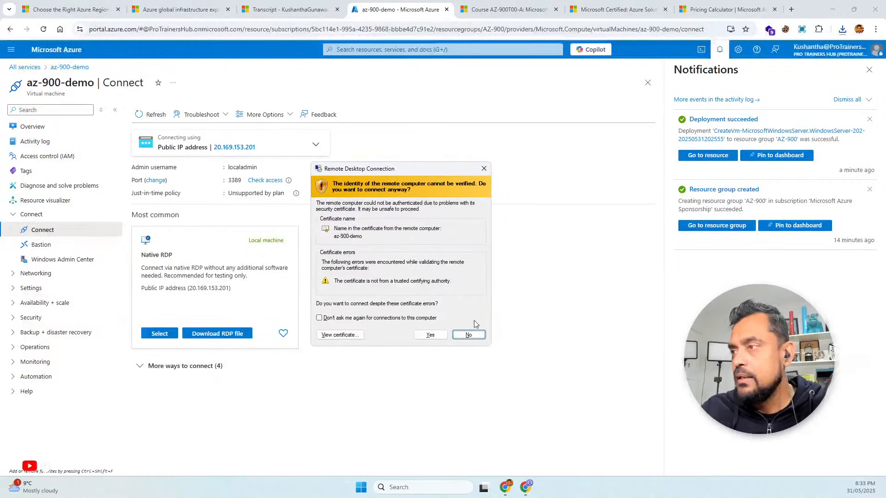
pyautogui.click(441, 337)
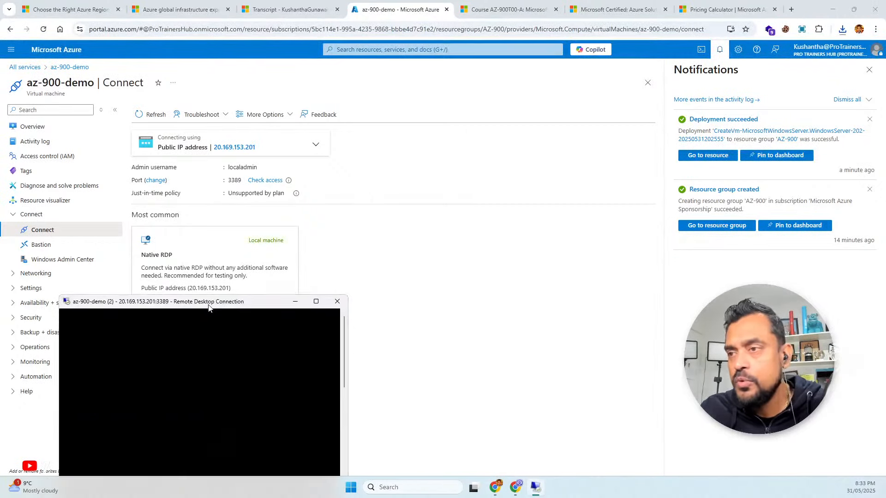
pyautogui.moveTo(209, 308); pyautogui.dragTo(367, 149)
pyautogui.click(476, 142)
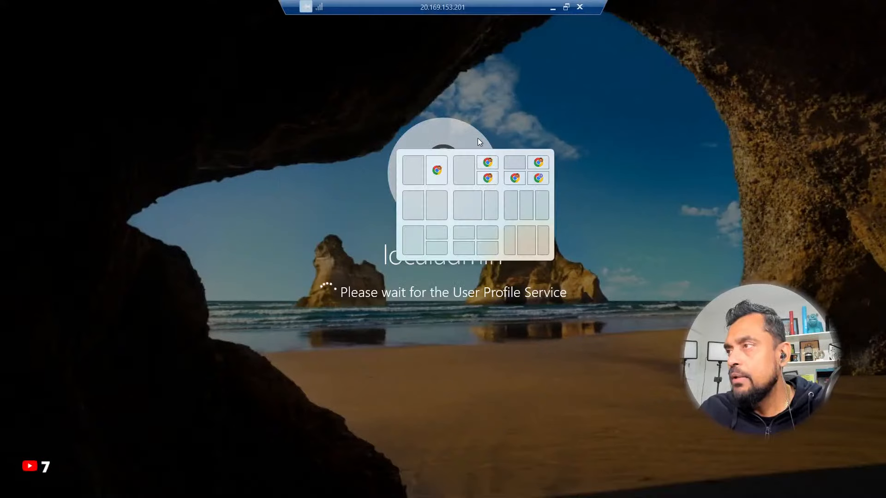